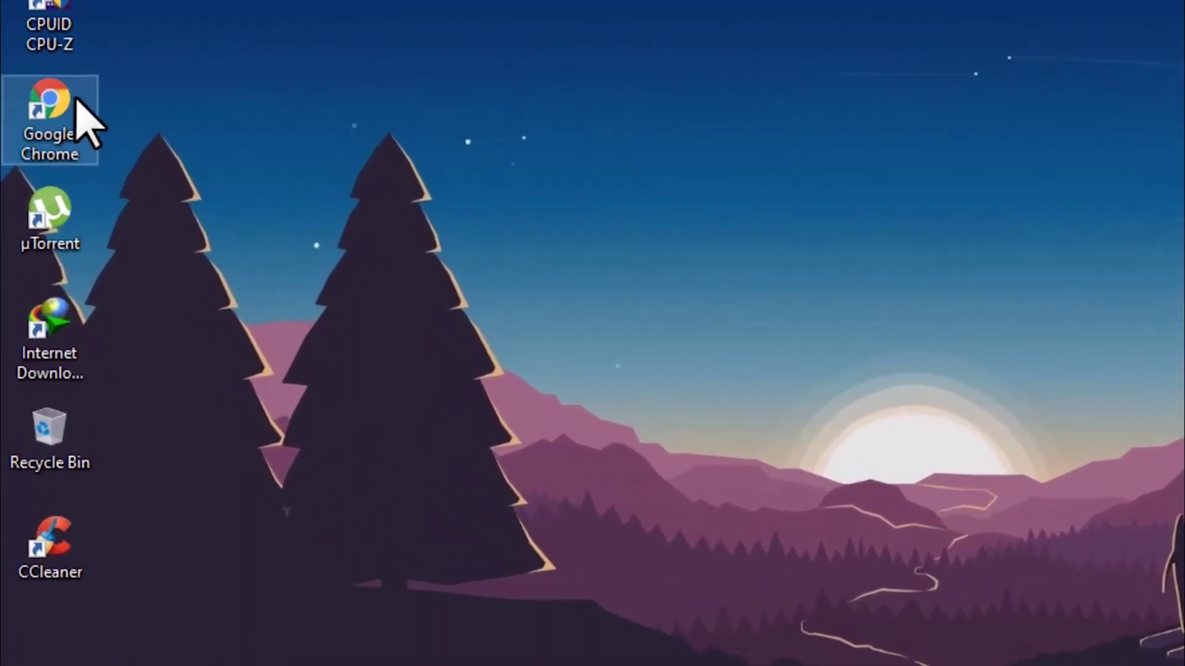
Step: Open the MEGA link in Chrome and download RAM-Disk.zip (6.3 MB)
double_click(49, 93)
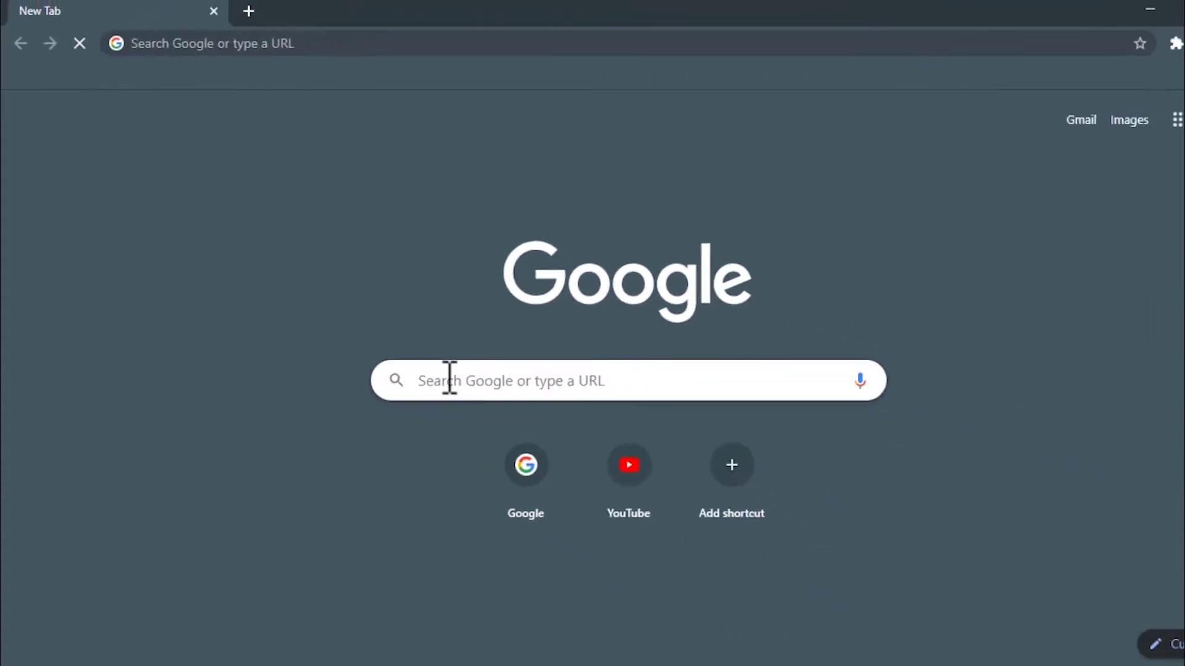
right_click(622, 492)
click(465, 494)
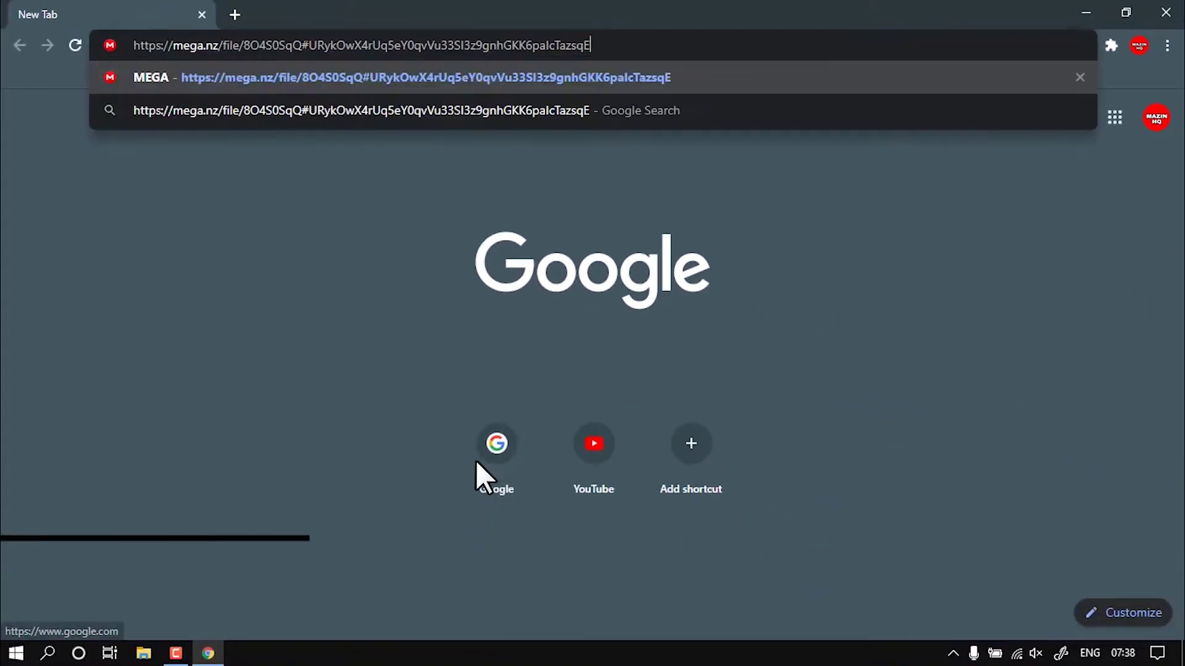
drag(616, 45, 433, 50)
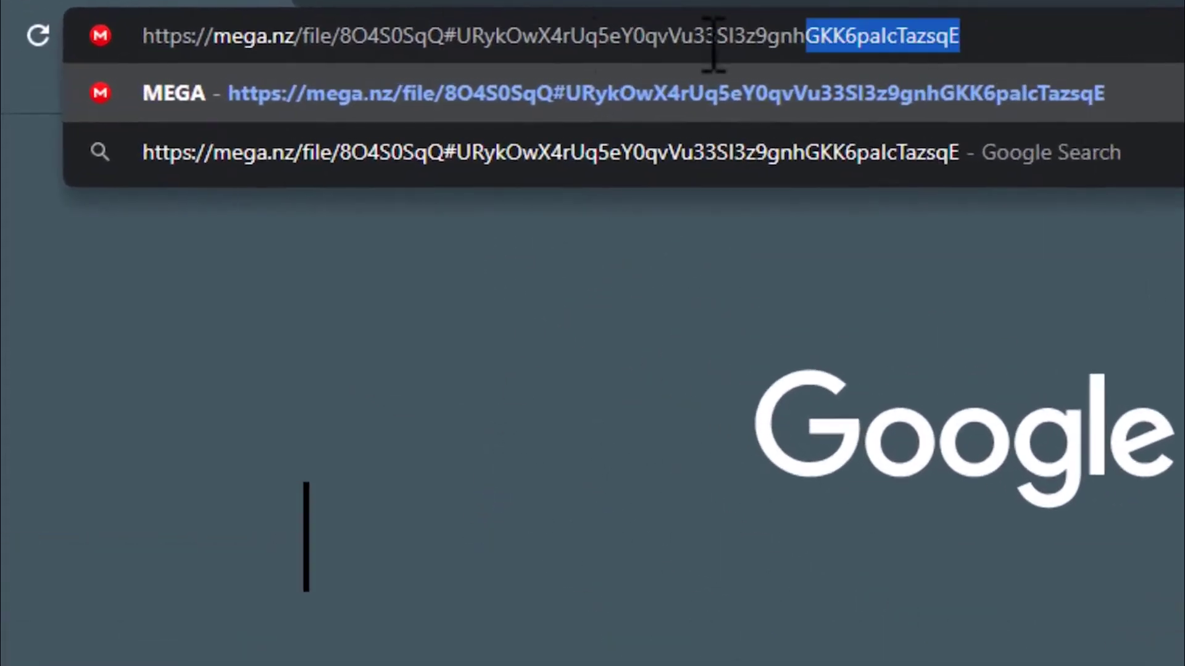
drag(712, 44, 140, 37)
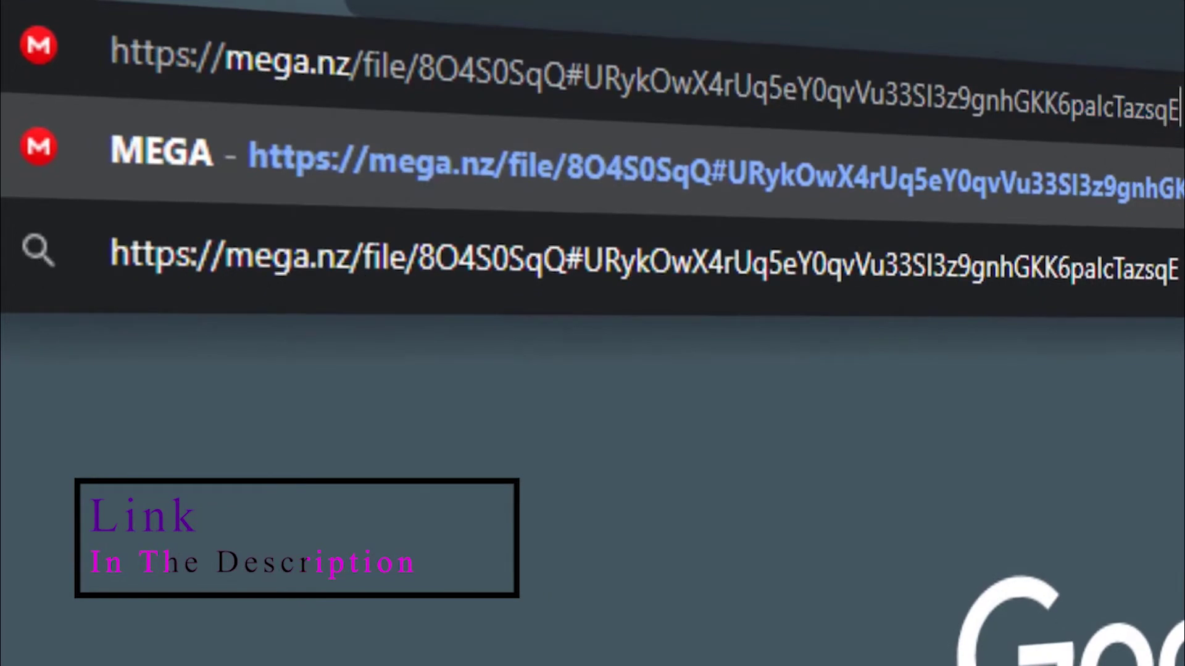
key(Return)
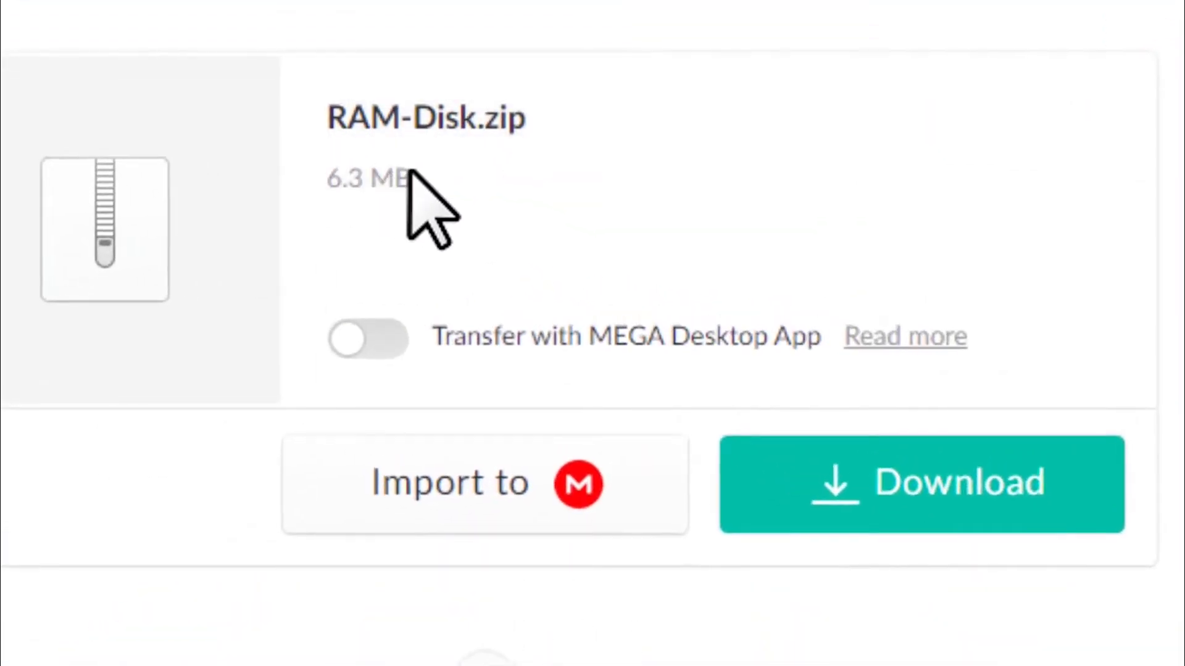
click(464, 184)
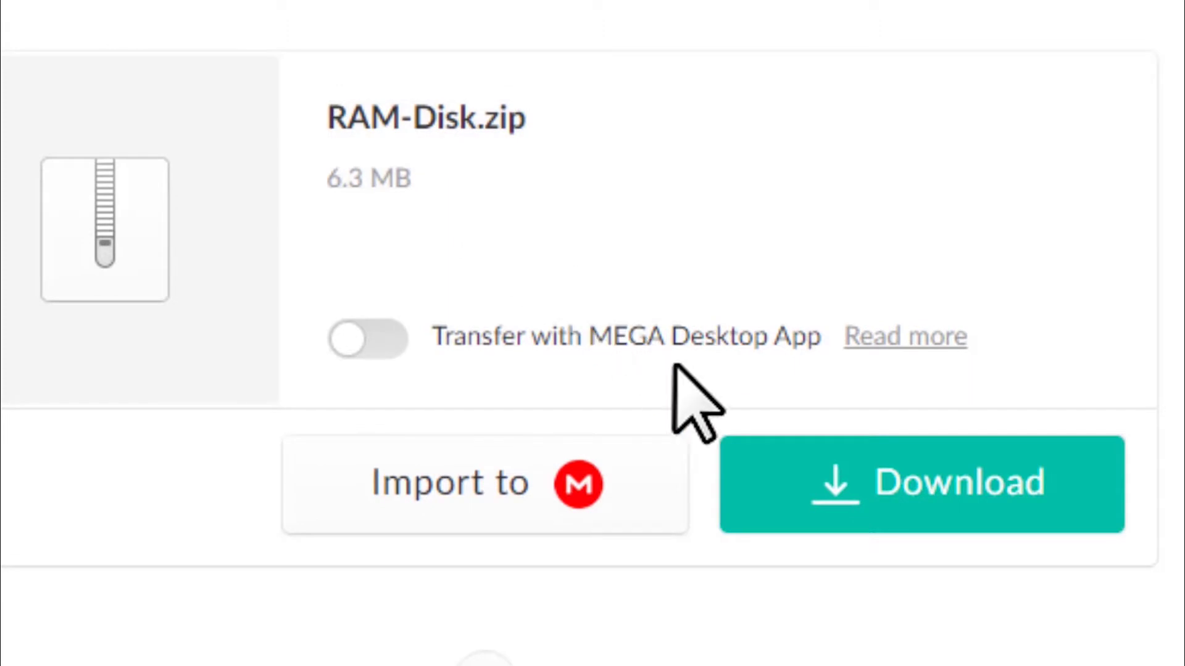
click(793, 476)
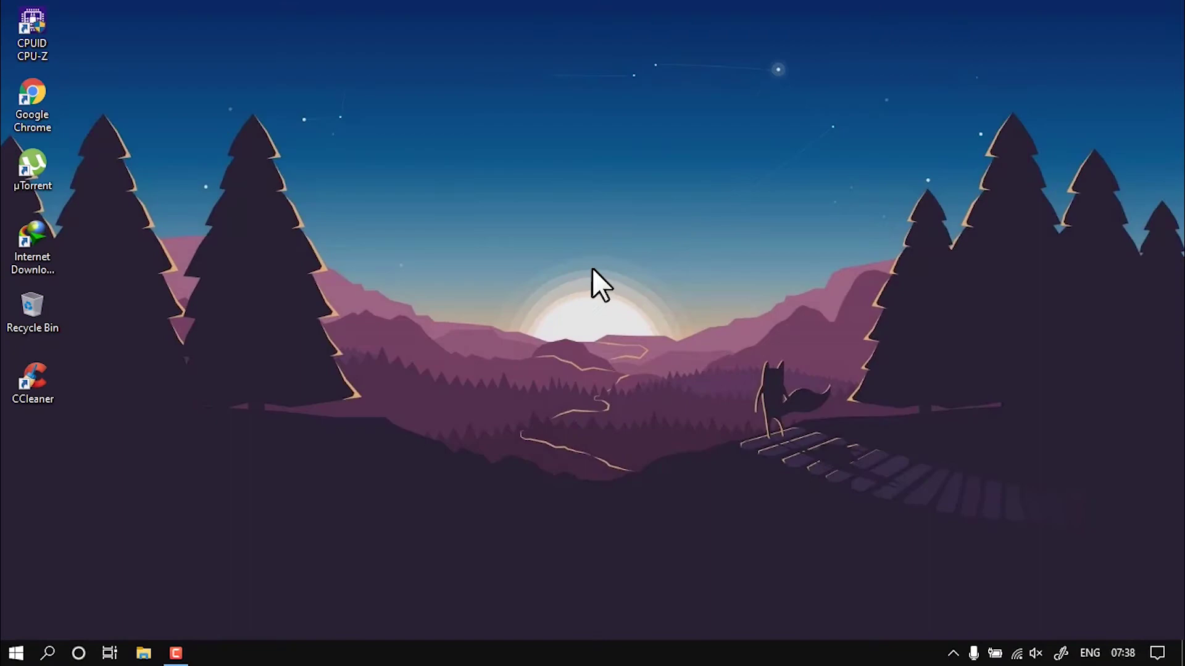
Step: Go to Downloads in File Explorer and preview the contents of RAM-Disk.zip
click(143, 653)
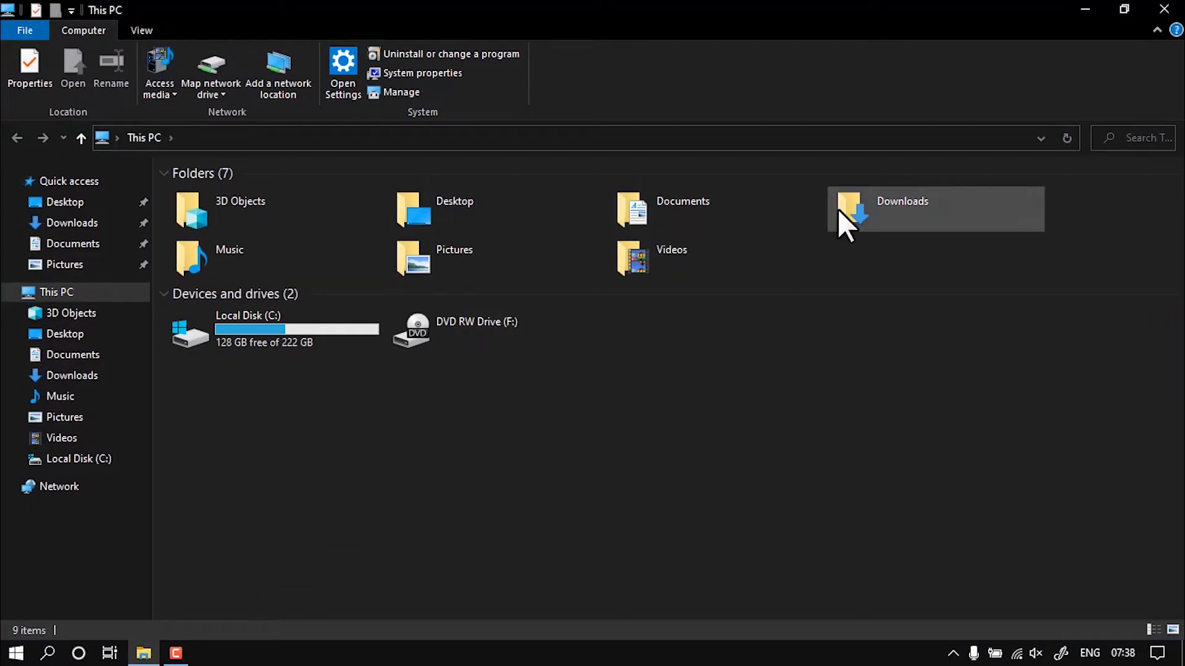
double_click(838, 209)
double_click(309, 228)
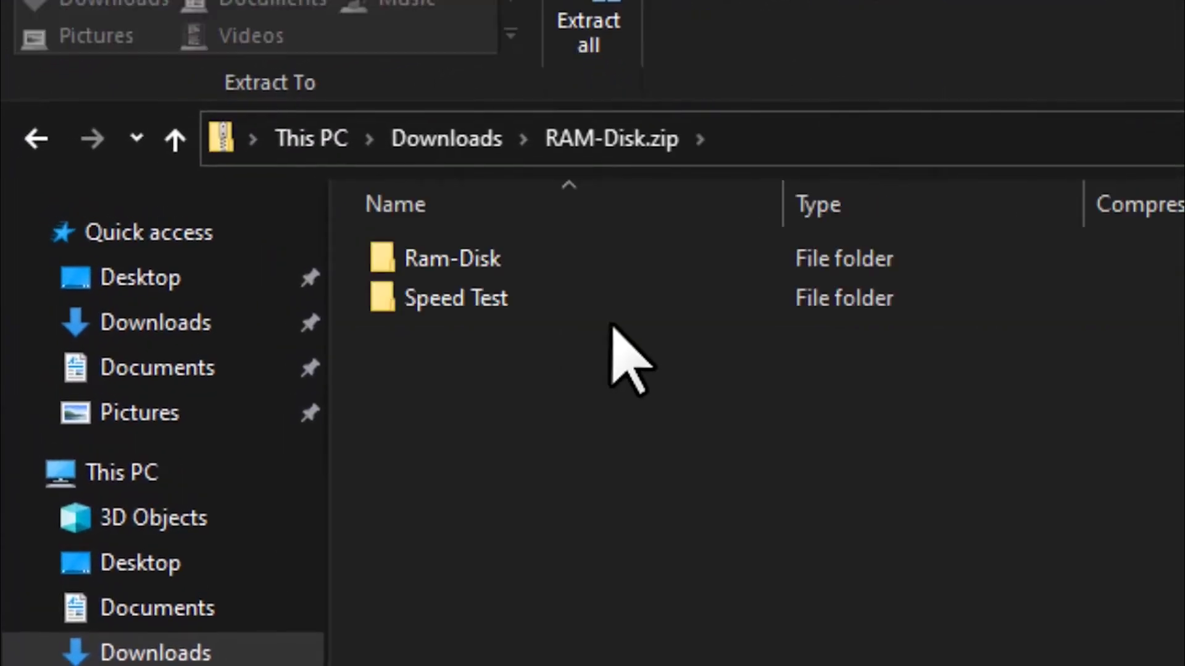
click(34, 162)
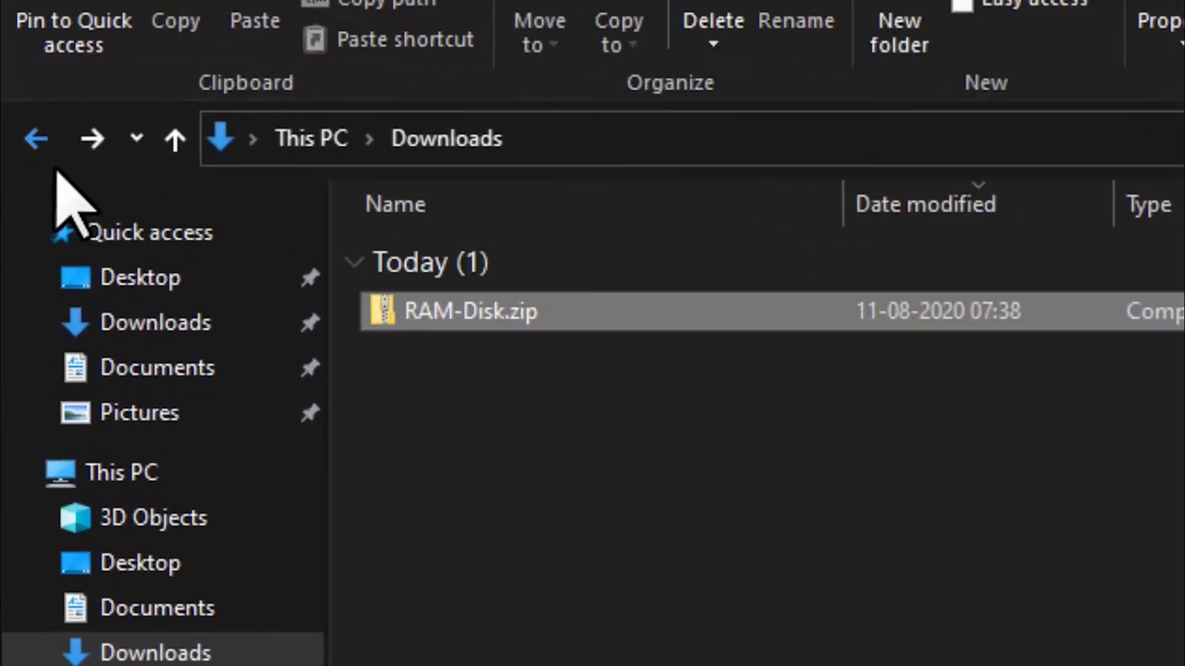
Step: Extract RAM-Disk.zip to a RAM-Disk folder and look over its Ram-Disk and Speed Test subfolders
right_click(586, 313)
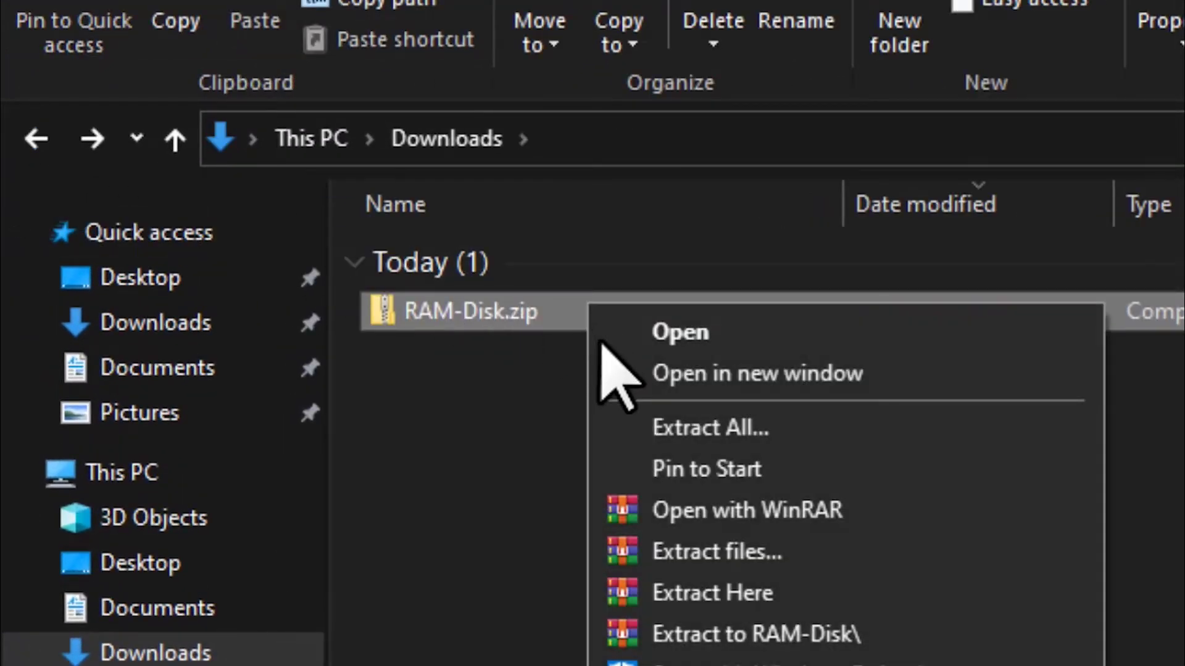
click(640, 428)
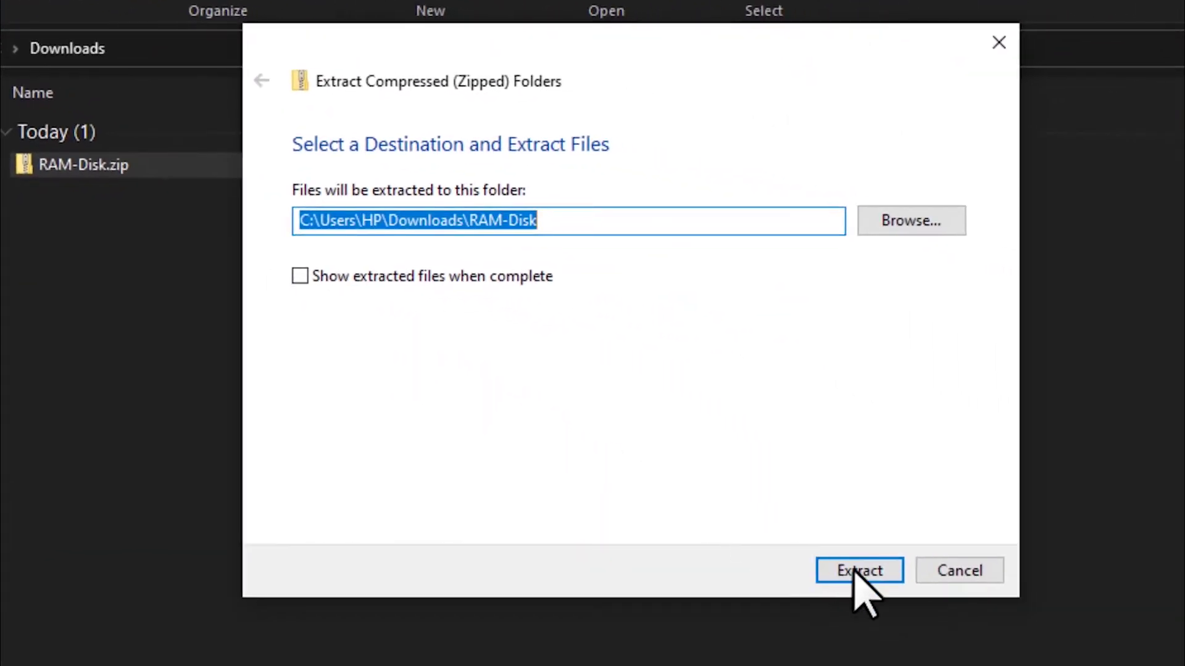
click(856, 571)
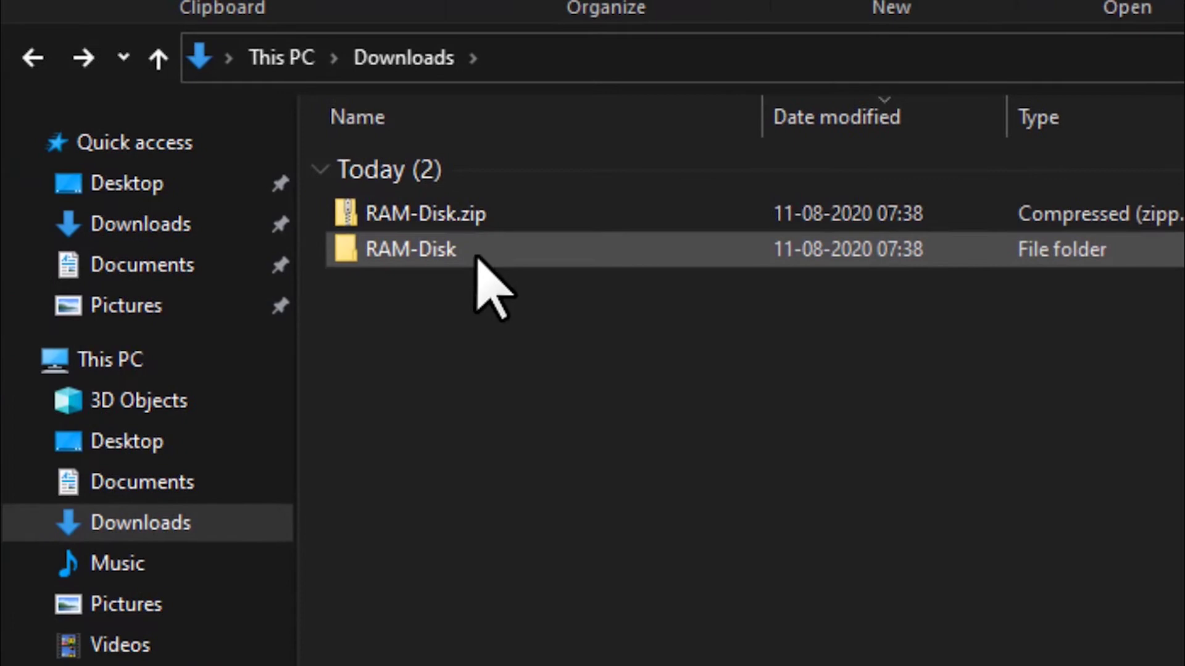
double_click(488, 280)
key(s)
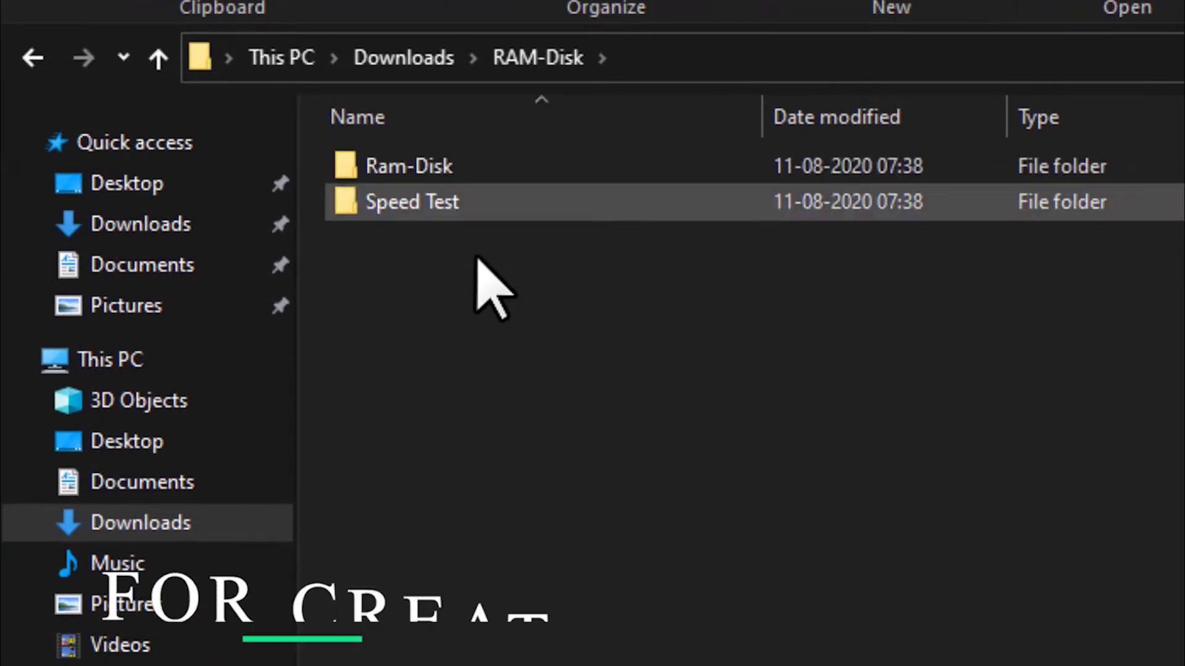
key(Up)
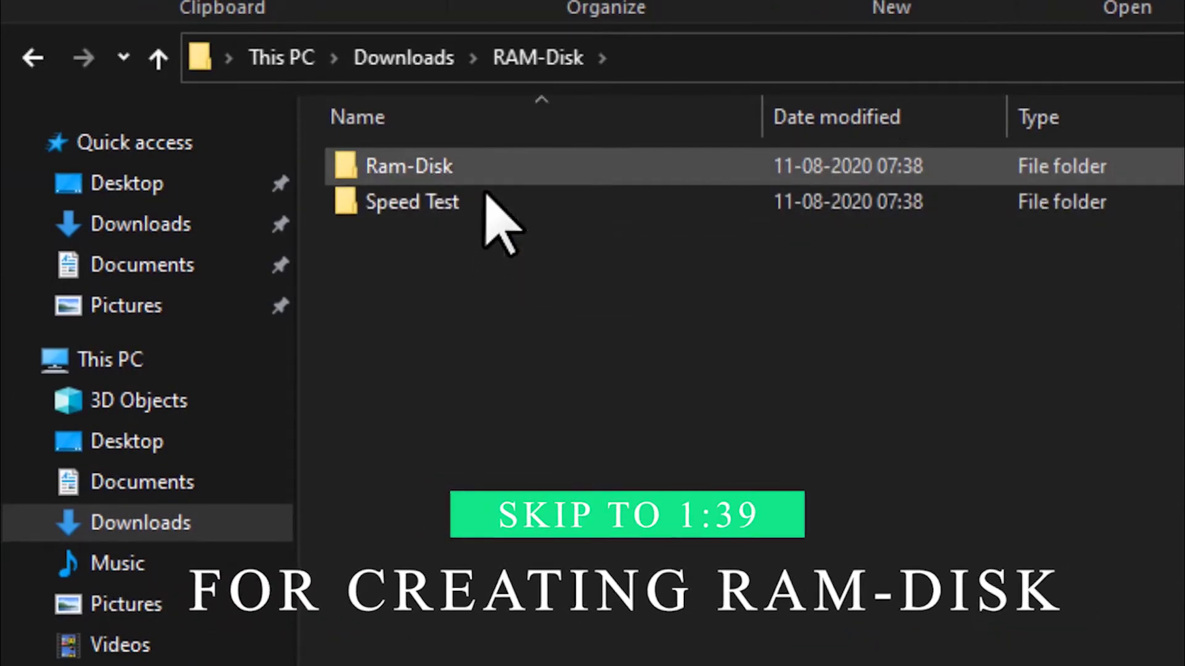
key(Down)
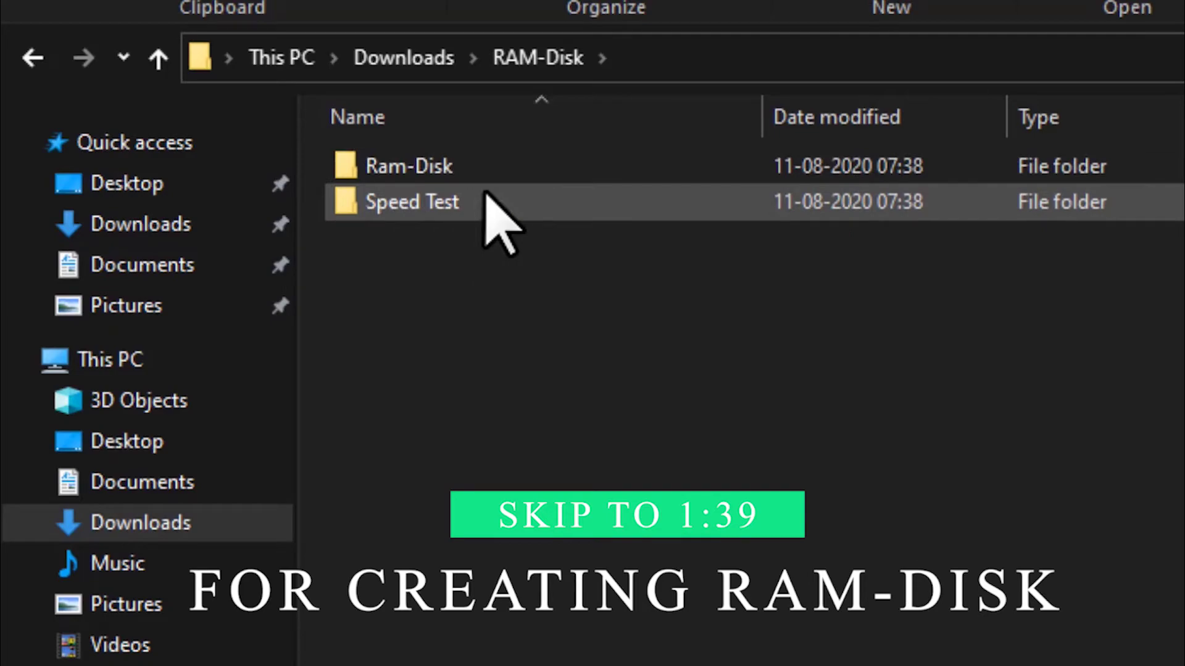
Step: Run the CrystalDiskMark installer from Speed Test and complete the 7.0.0h setup with default options
double_click(484, 194)
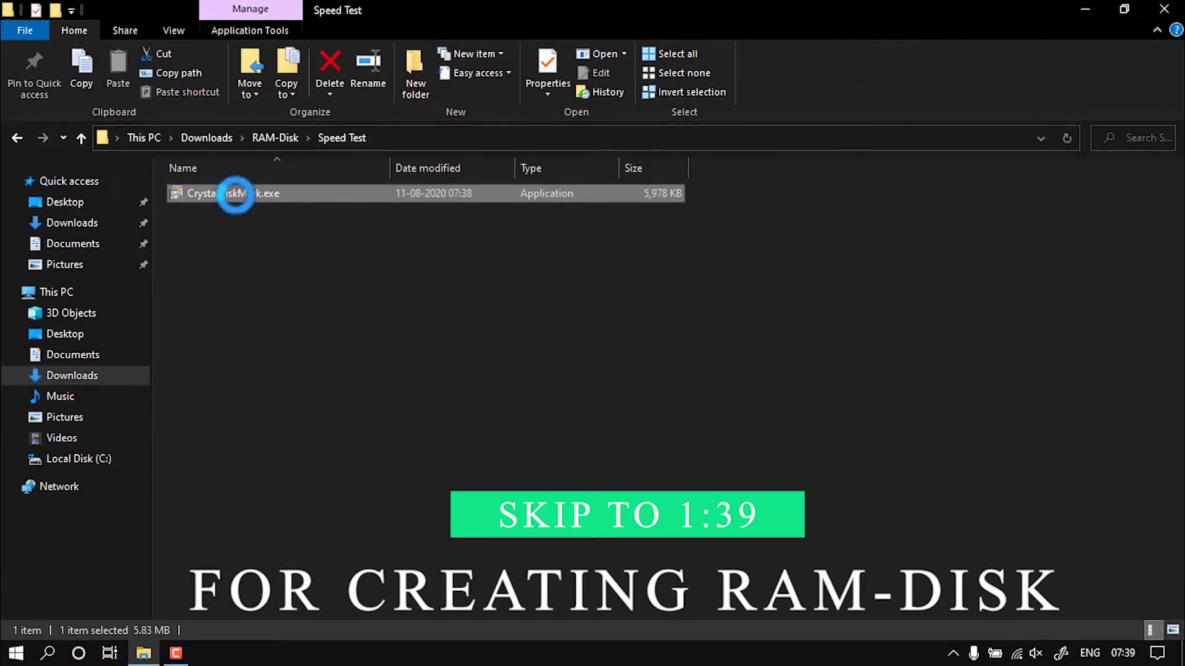
click(421, 411)
click(688, 463)
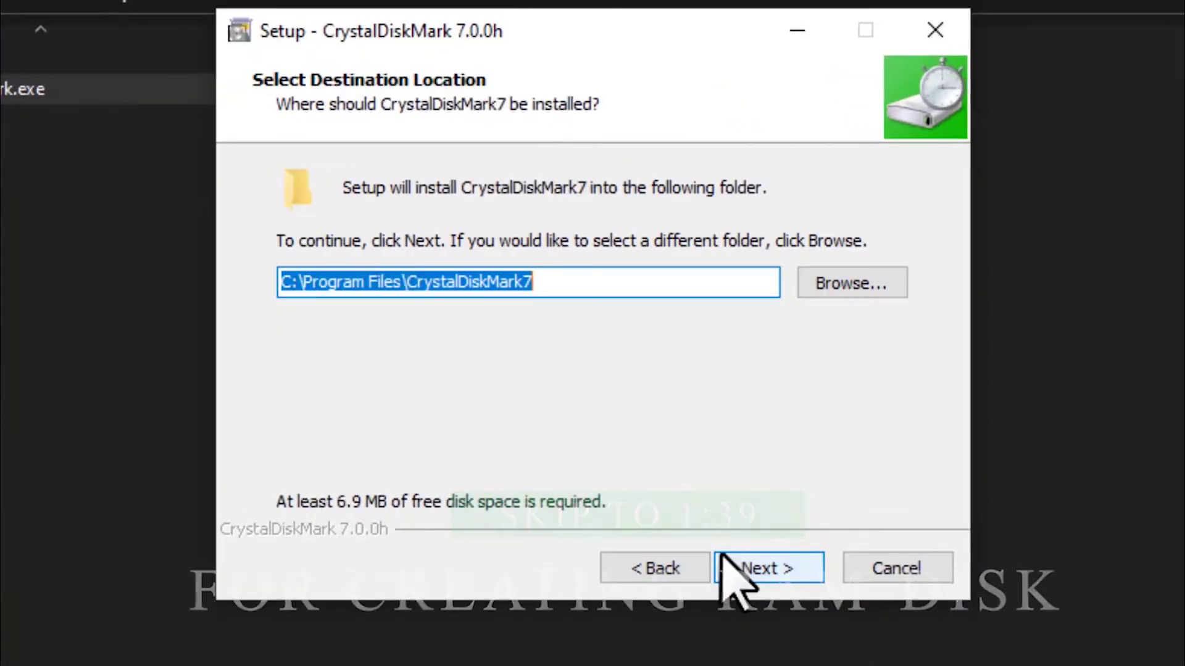
click(688, 462)
click(688, 462)
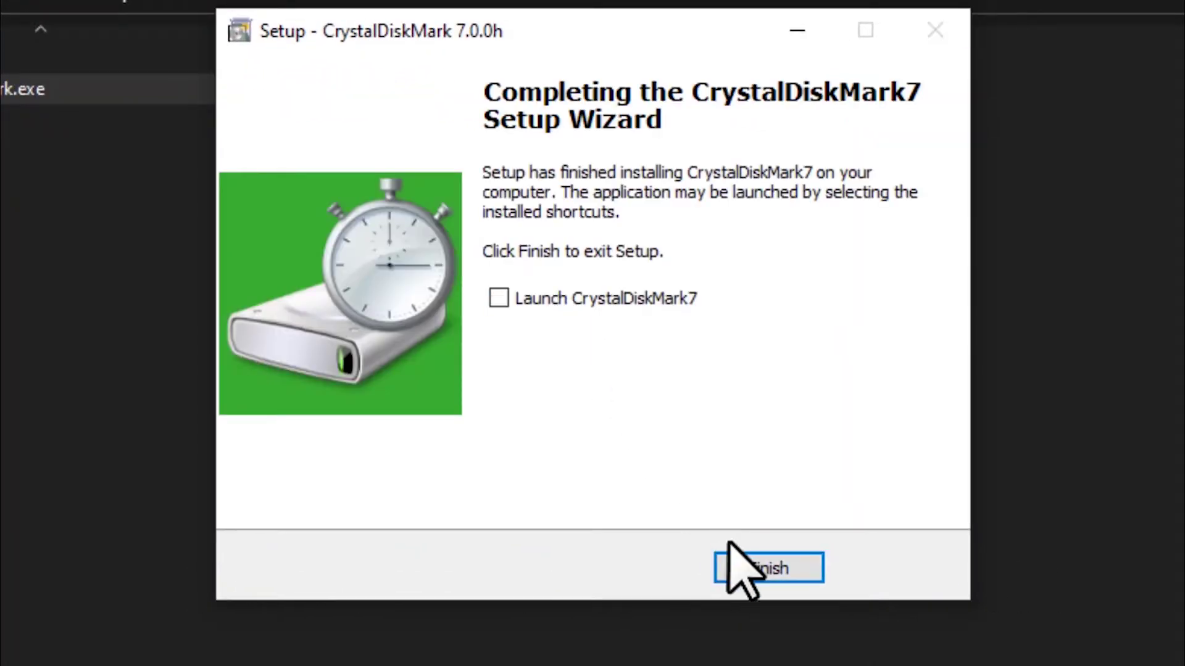
click(731, 563)
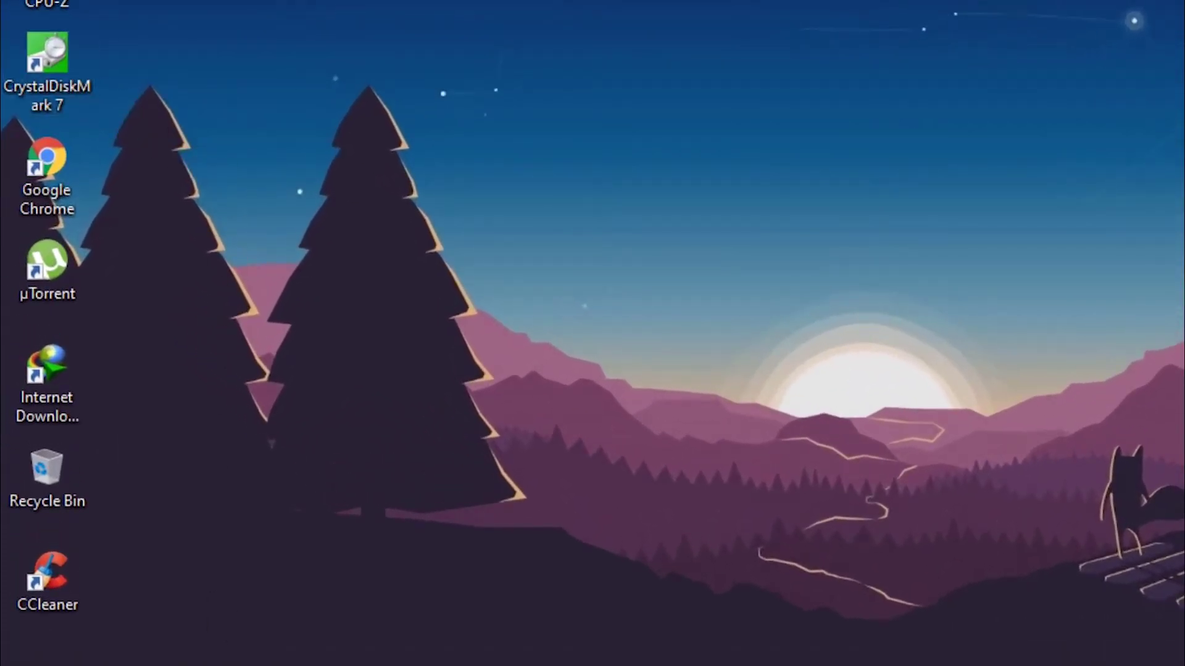
Step: Run all CrystalDiskMark tests on drive C:, getting 552.36 MB/s sequential read, then close it
click(144, 654)
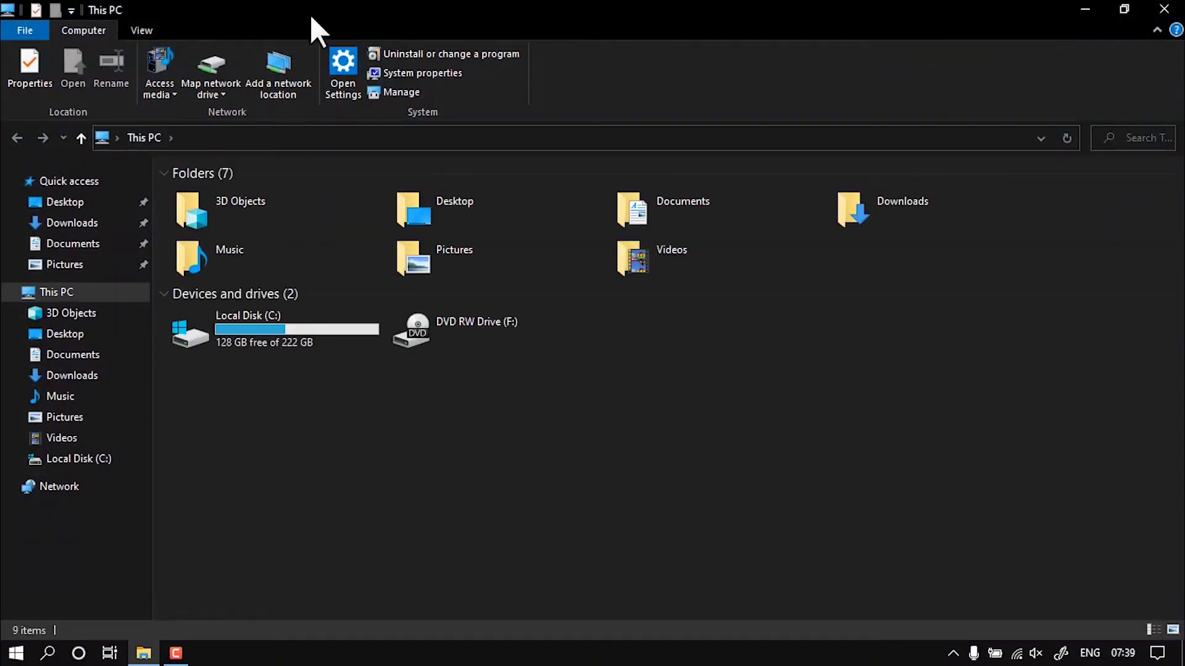
drag(309, 13, 554, 50)
key(l)
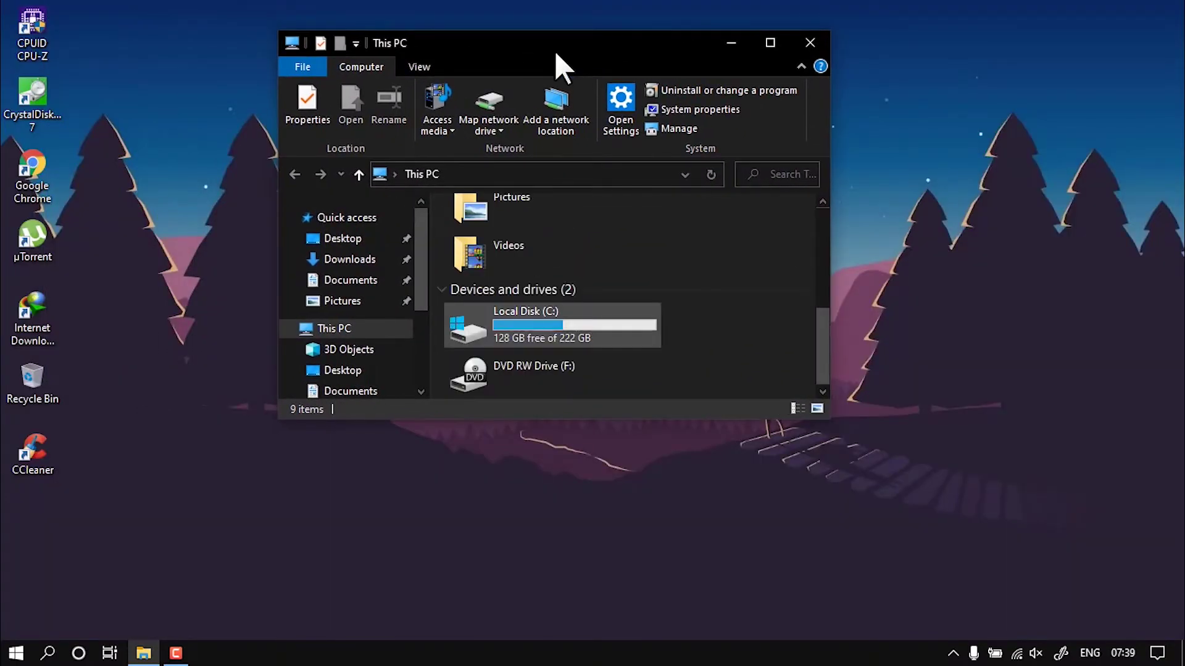
click(34, 92)
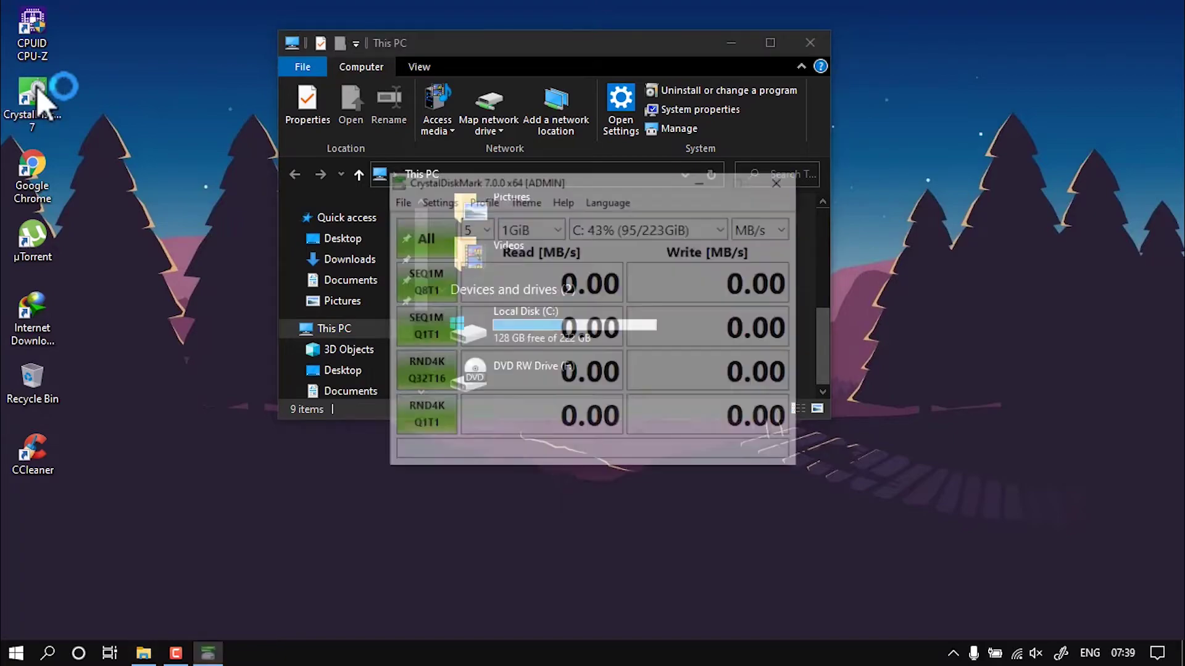
drag(543, 176, 839, 140)
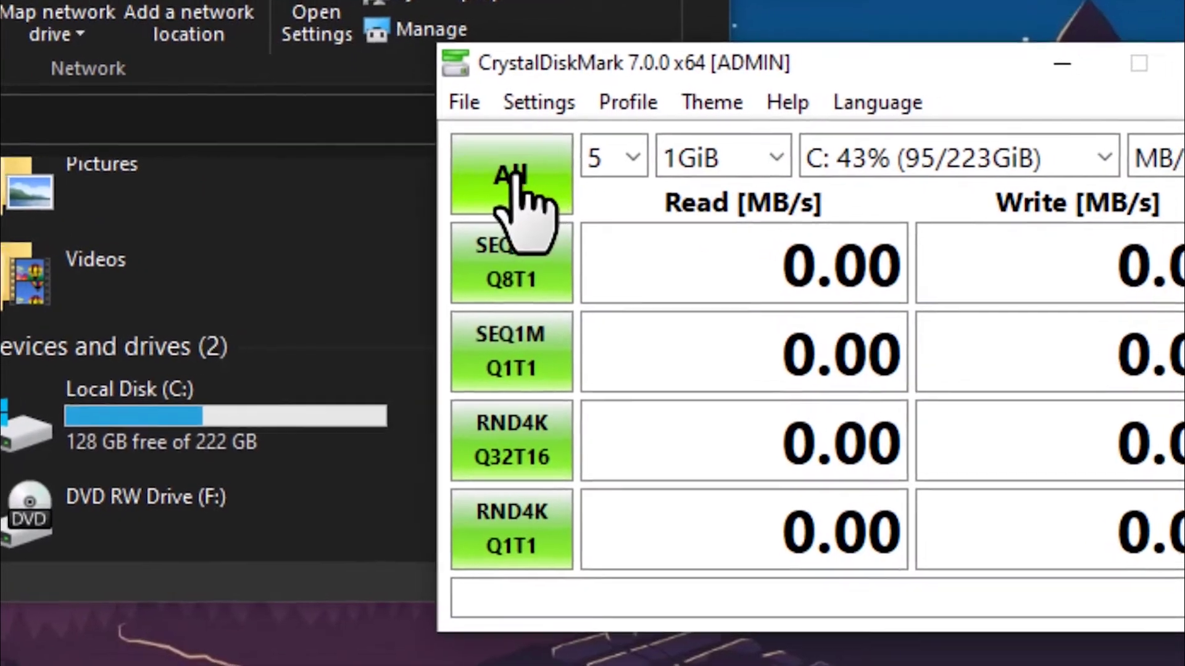
click(546, 180)
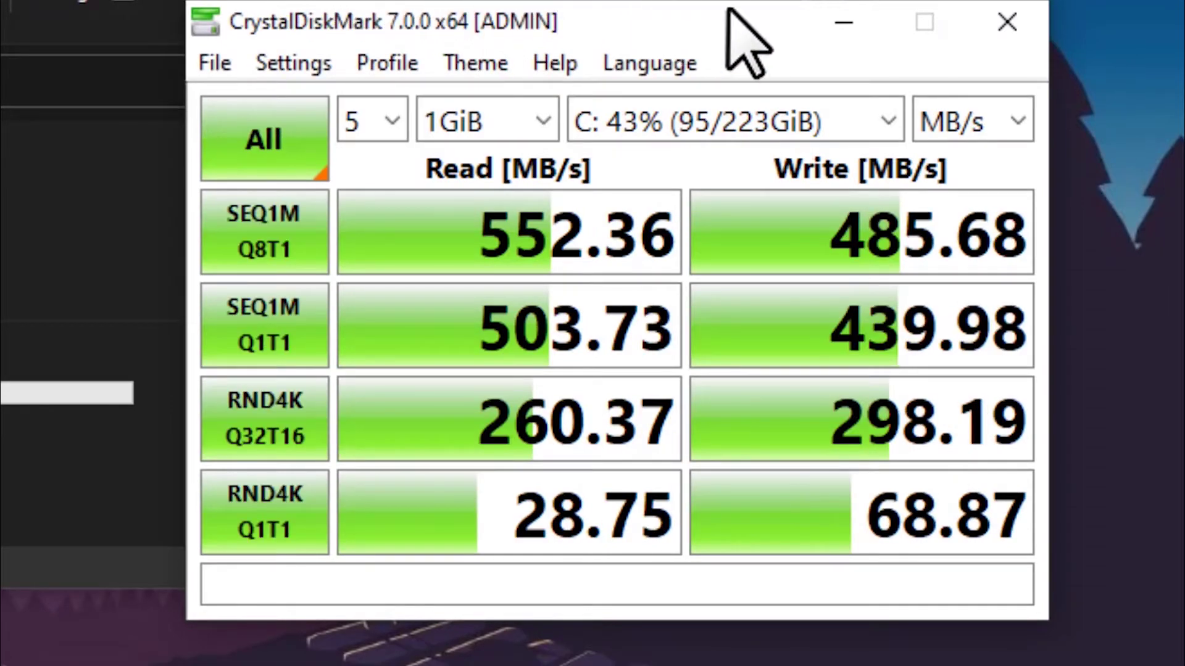
click(983, 39)
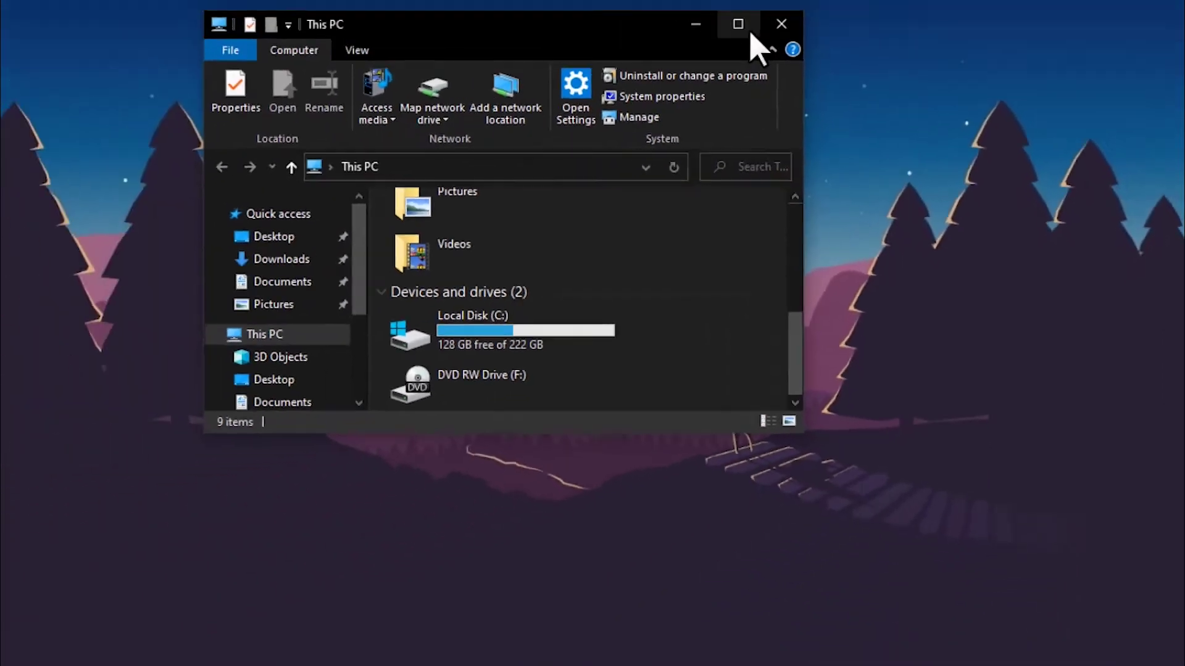
Step: Navigate from This PC through Downloads and RAM-Disk into the Ram-Disk folder
click(745, 27)
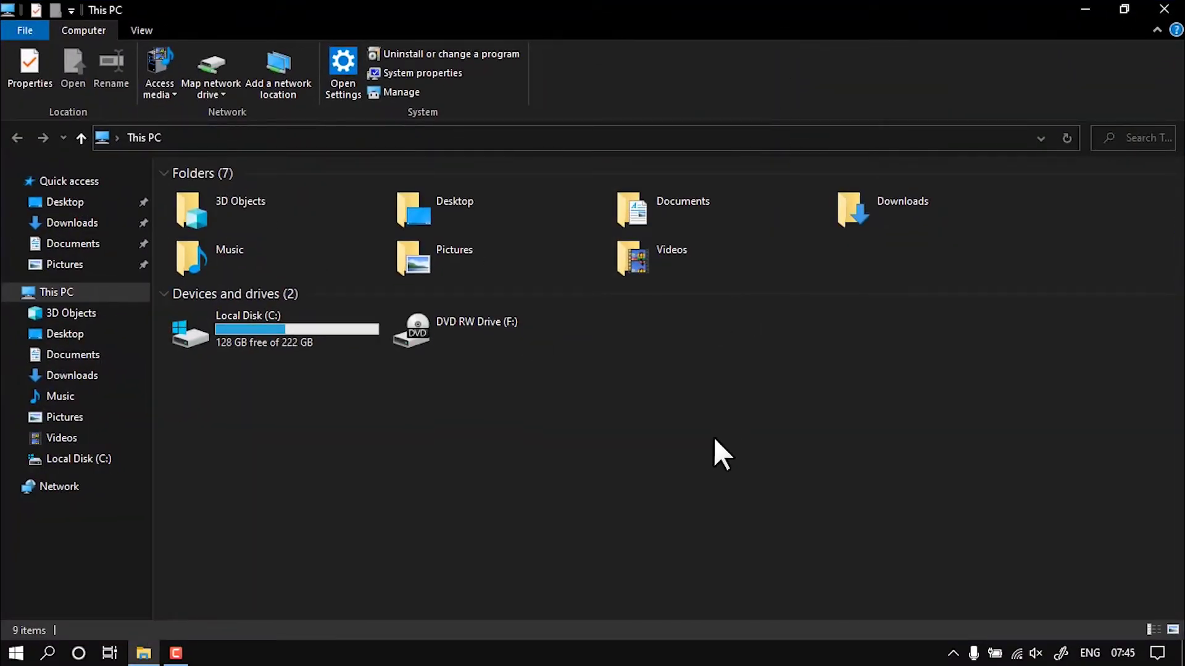
double_click(850, 213)
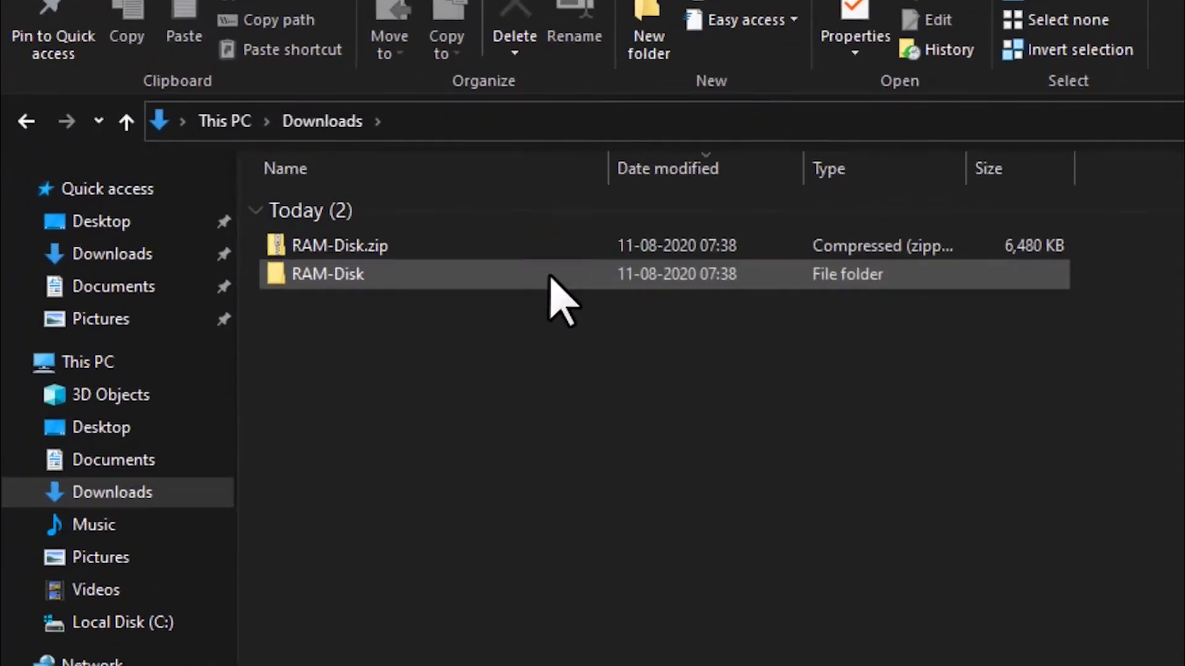
double_click(703, 317)
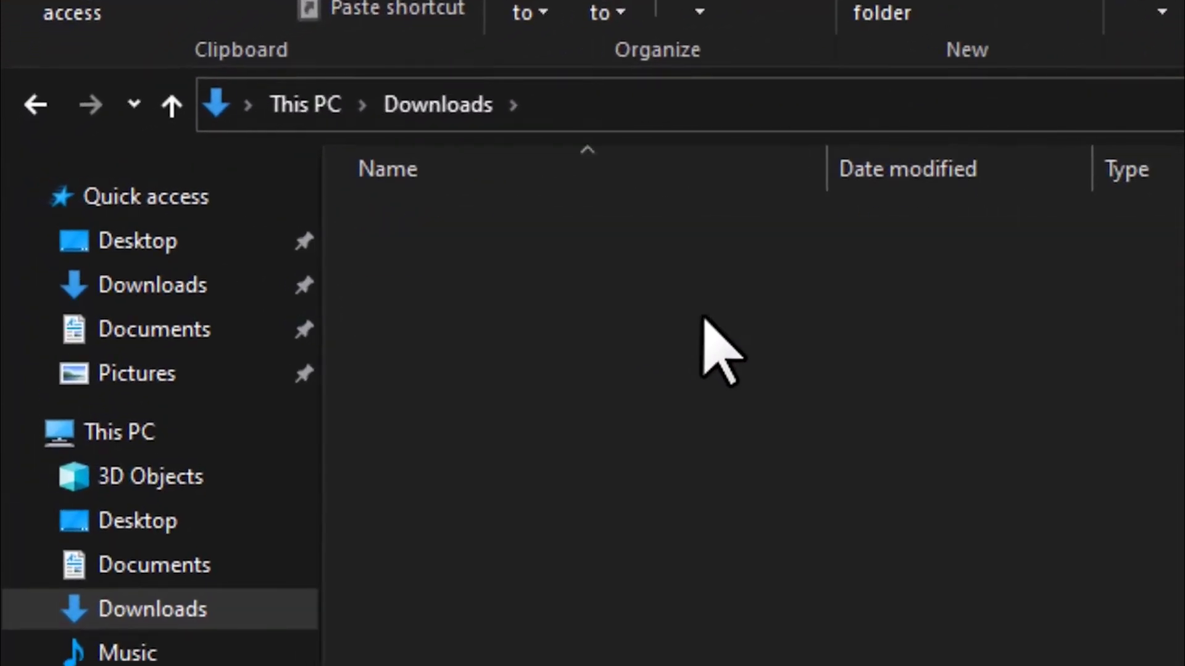
double_click(581, 209)
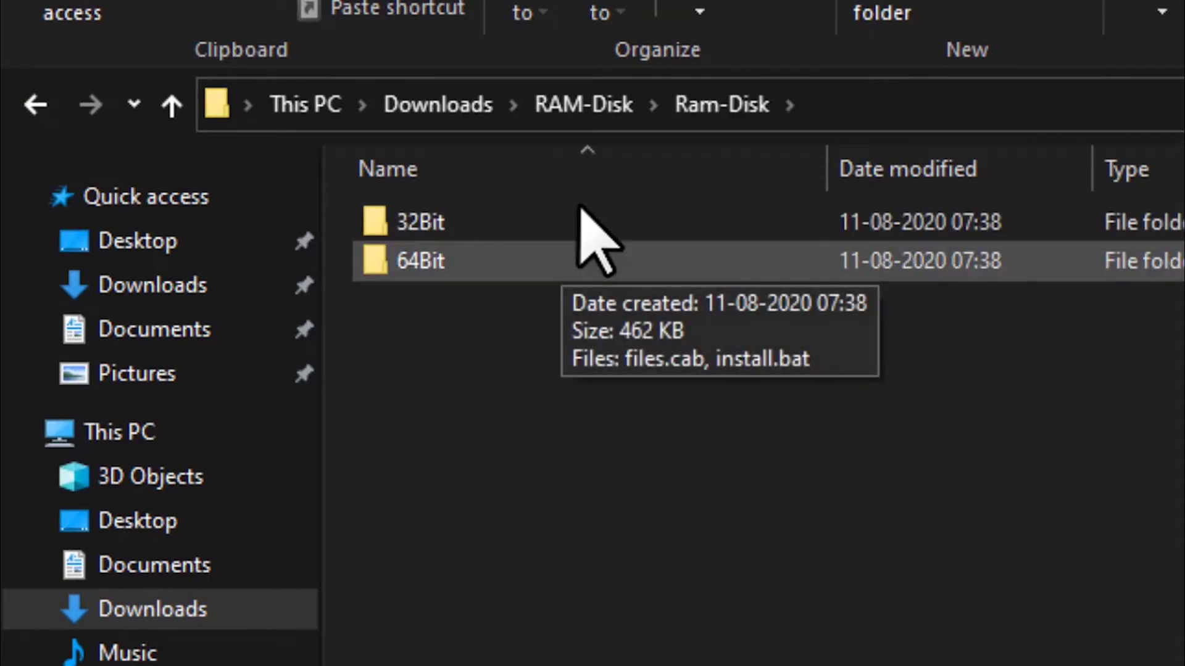
drag(492, 392, 451, 206)
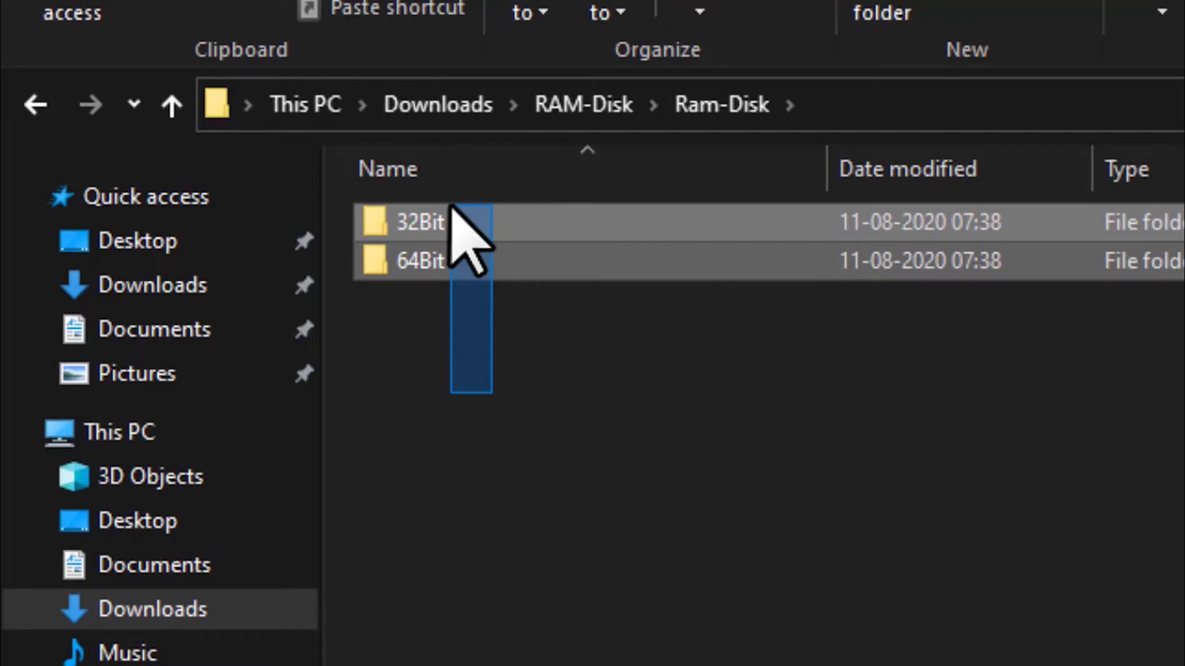
drag(451, 226, 466, 331)
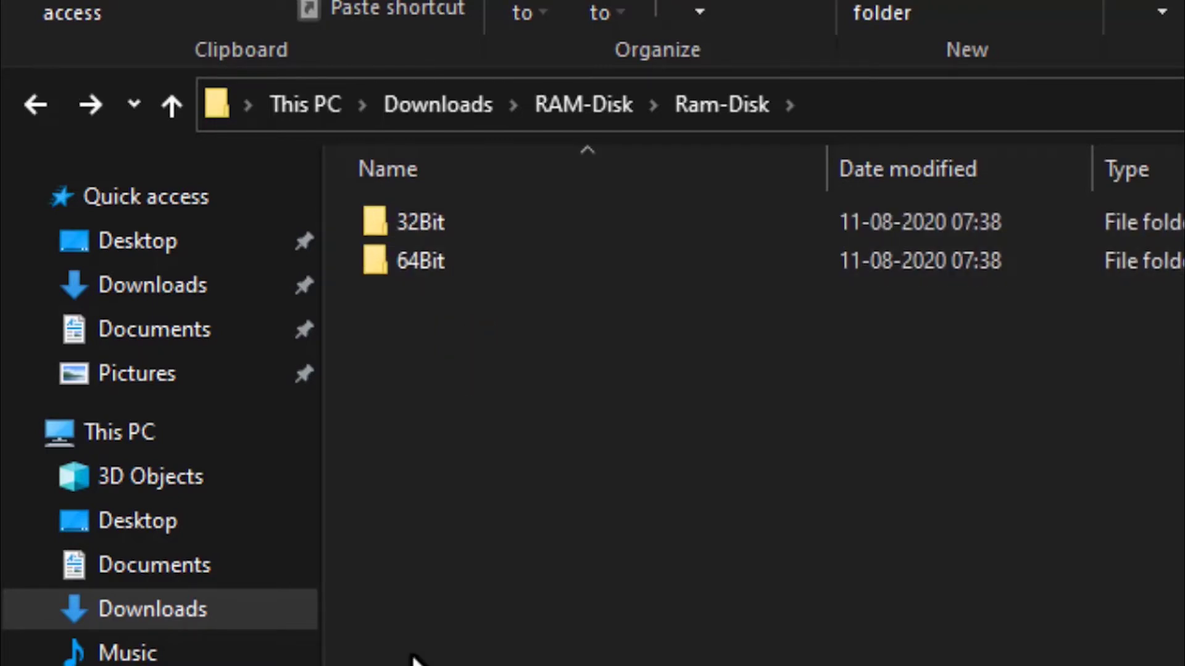
Step: Confirm in This PC's Properties that the system type is 64-bit, then close the window
right_click(121, 437)
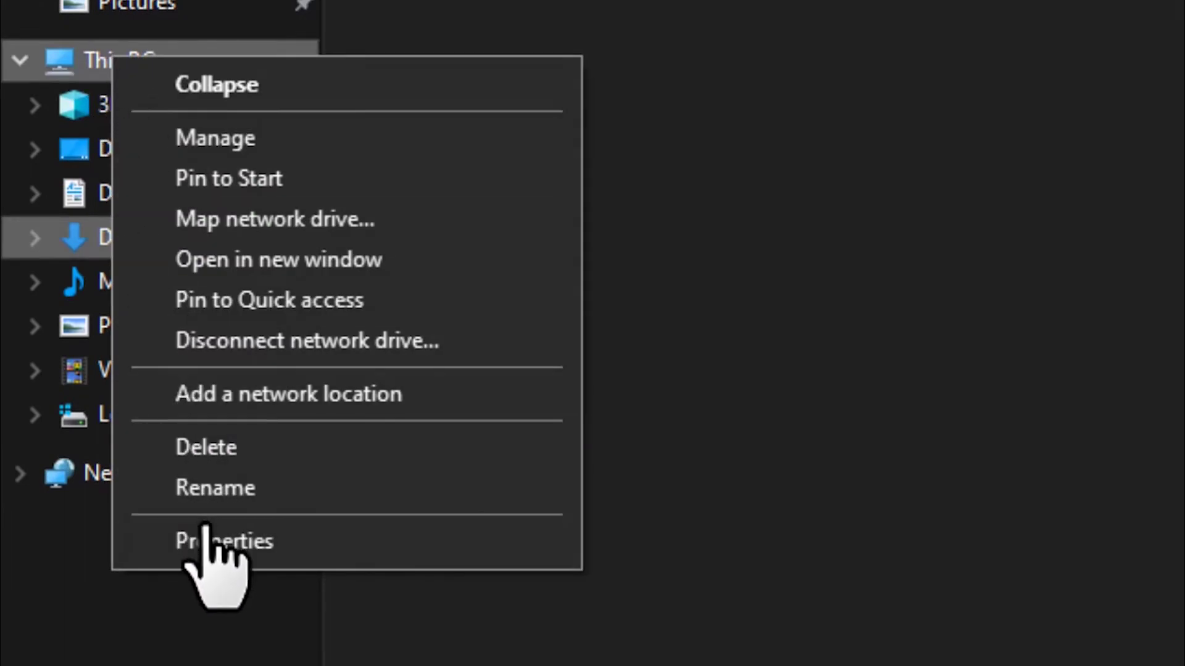
click(210, 540)
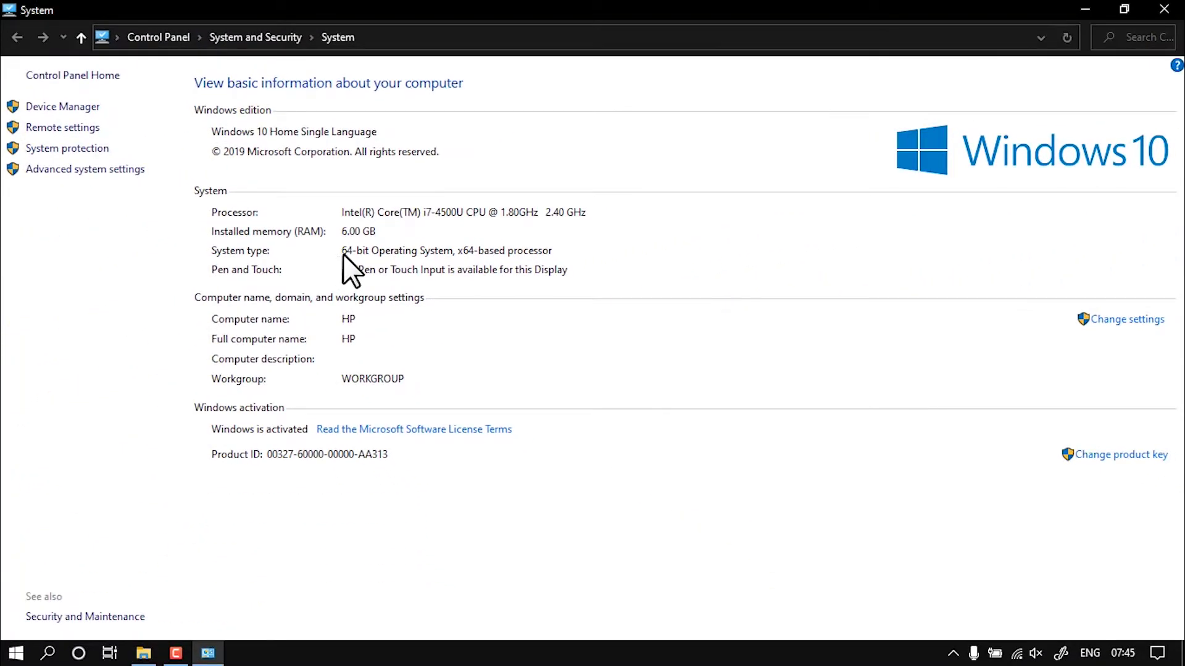
click(1151, 9)
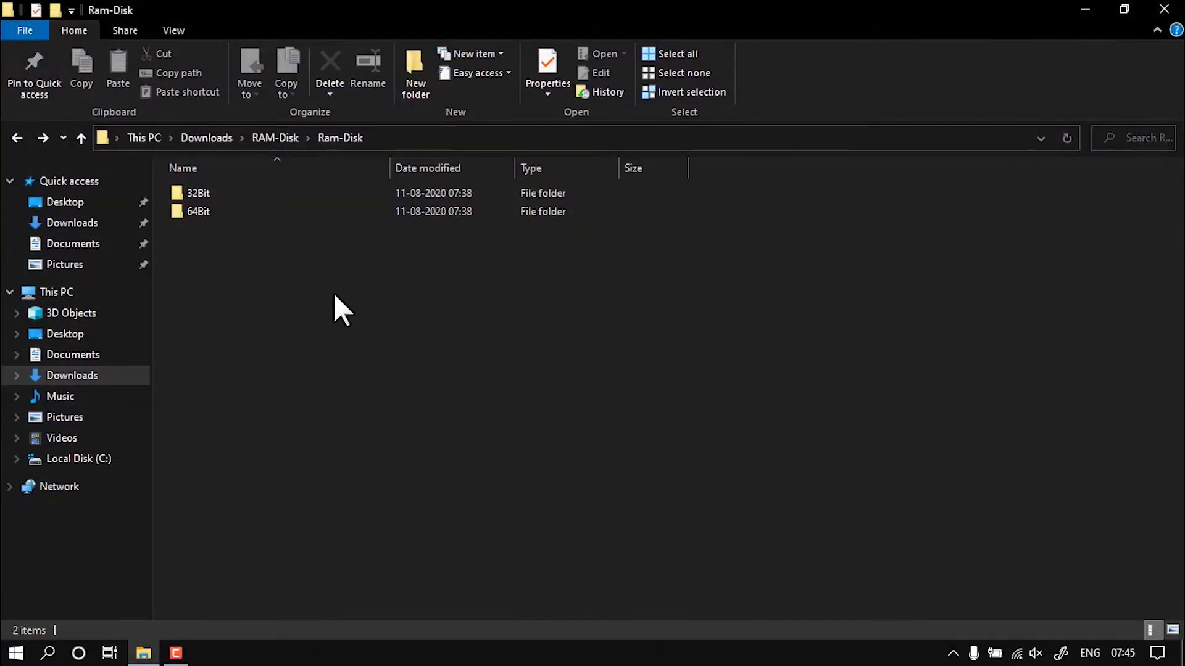
Step: Run install.bat from the 64Bit folder past the SmartScreen warning and install ImDisk Toolkit with default components
double_click(309, 220)
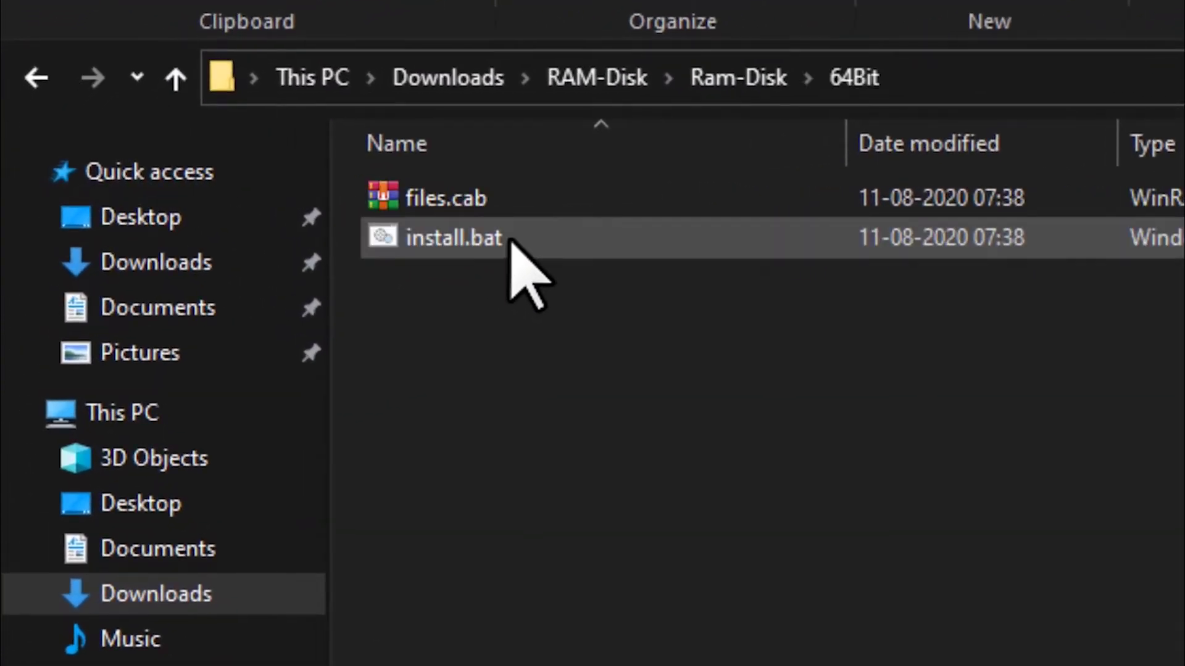
click(554, 221)
click(555, 221)
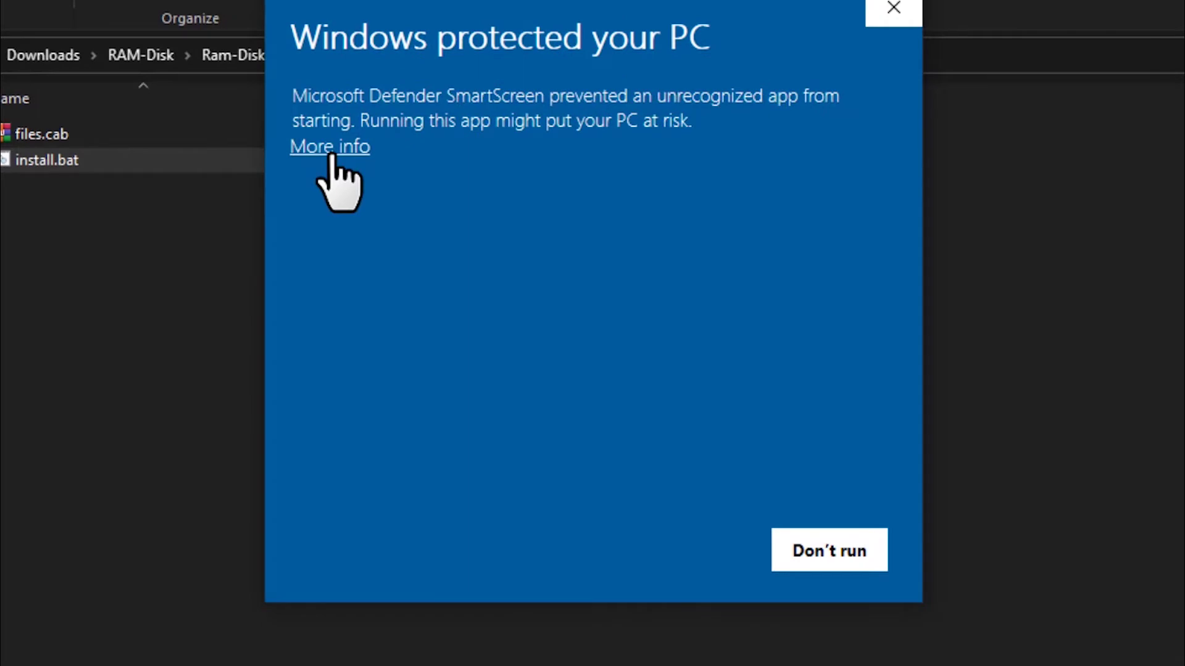
click(331, 148)
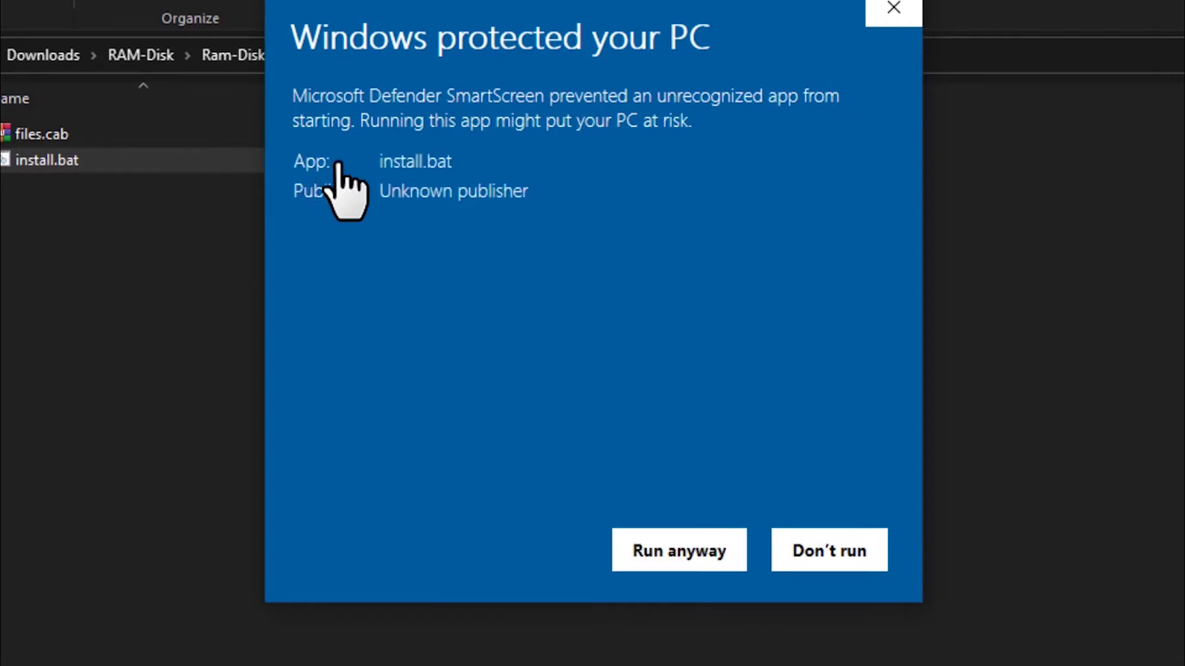
click(616, 554)
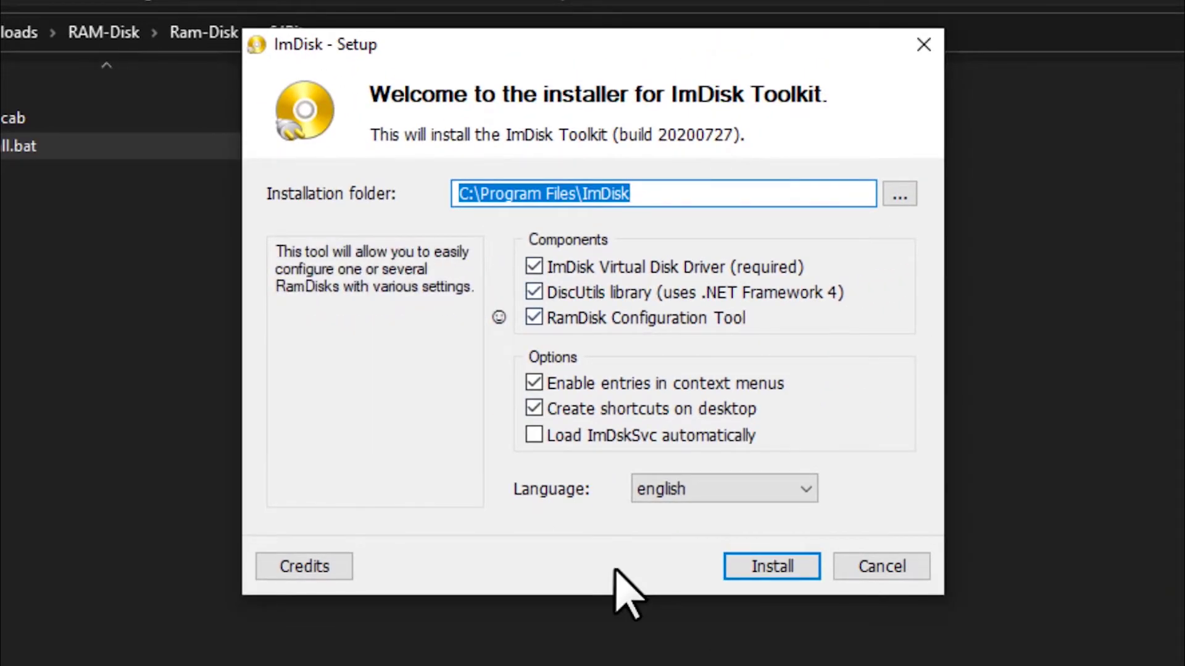
click(747, 565)
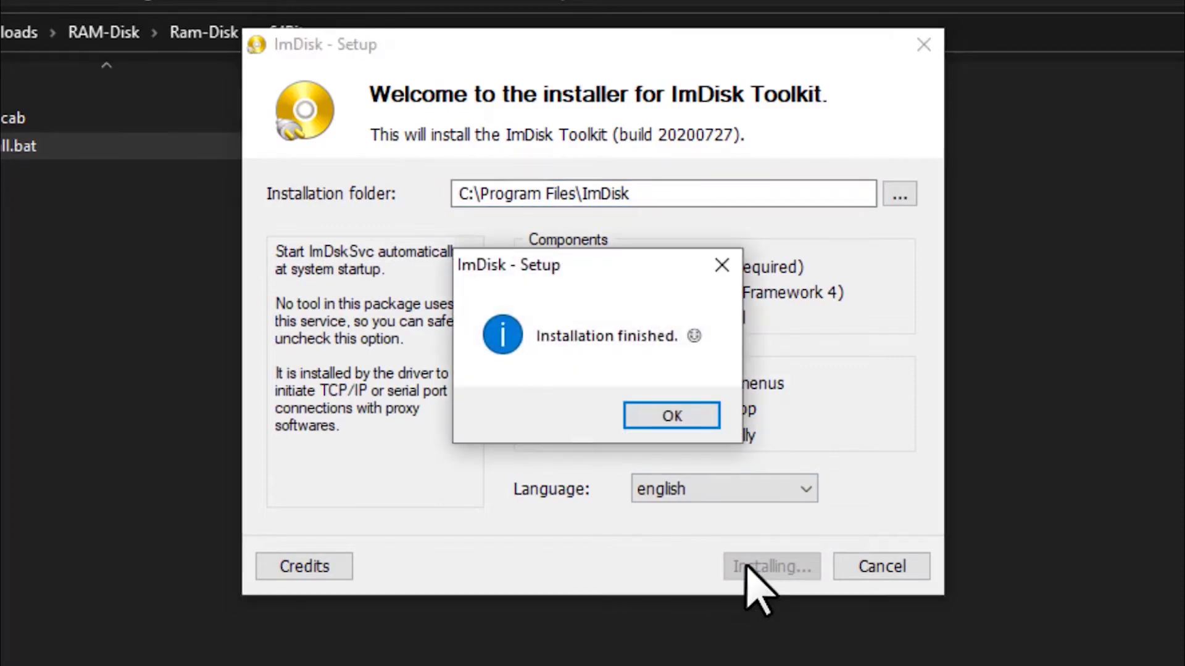
click(672, 420)
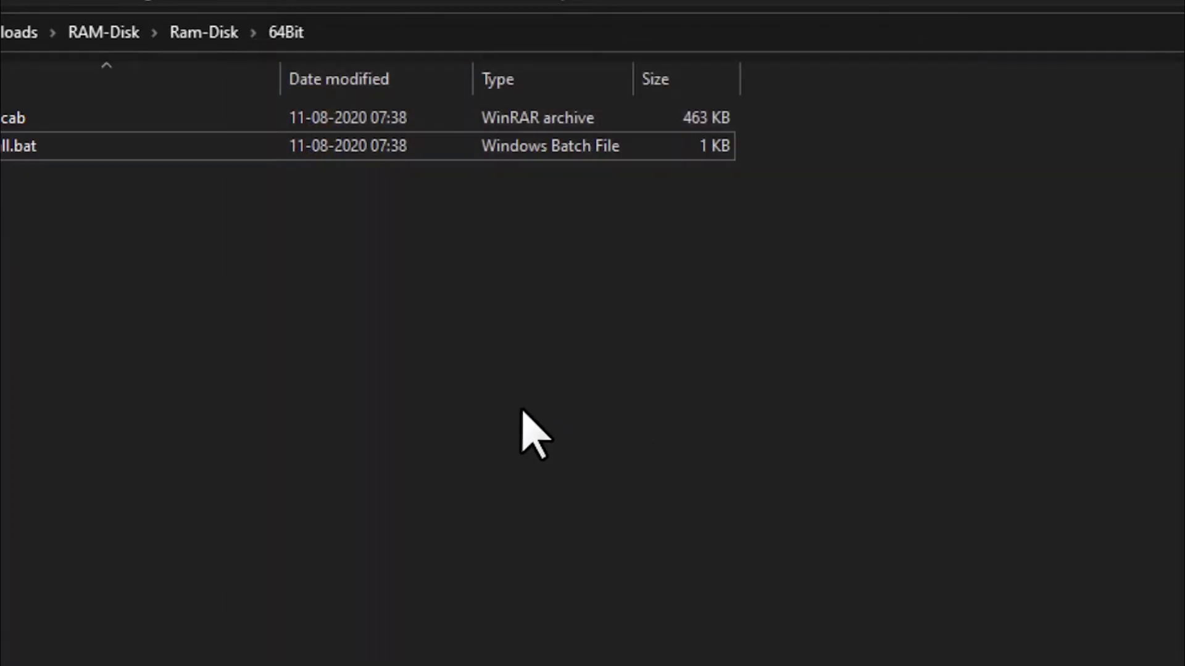
Step: Close File Explorer and launch the RamDisk Configuration tool from its desktop shortcut
click(1163, 12)
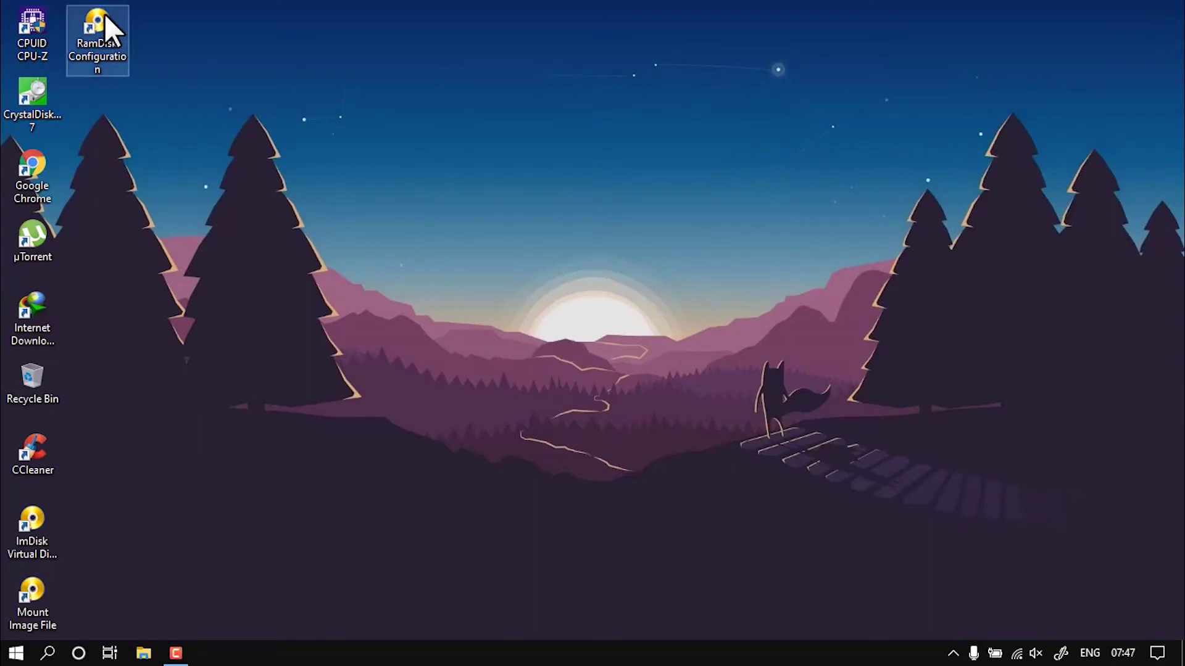
click(99, 59)
click(39, 517)
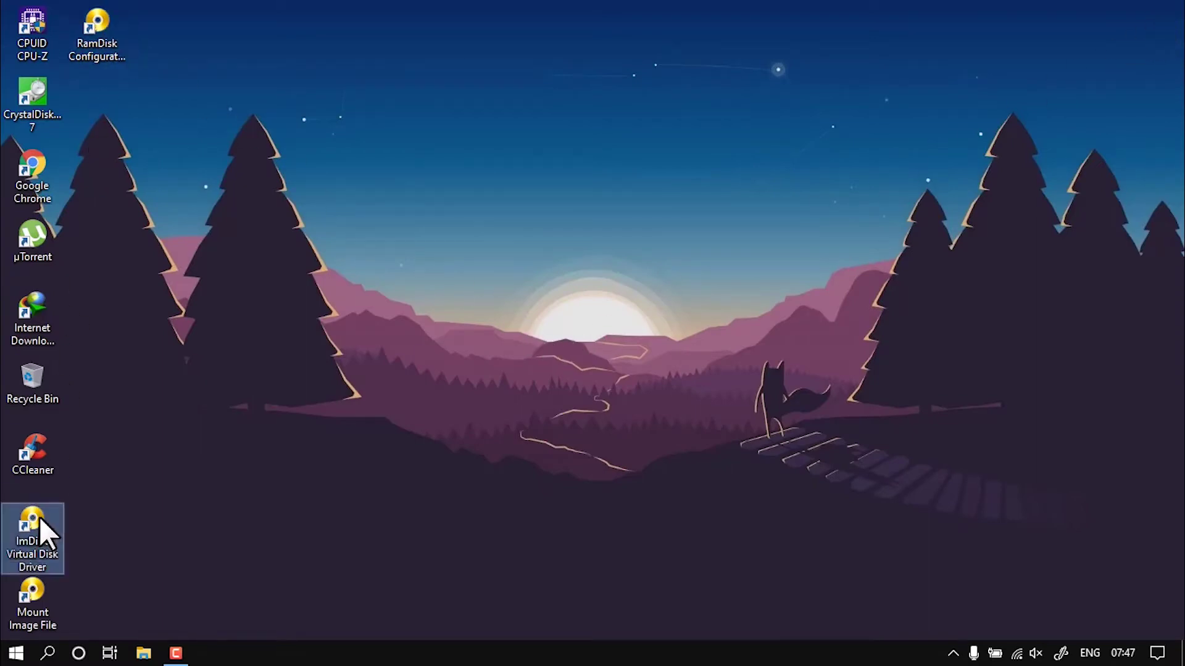
click(32, 598)
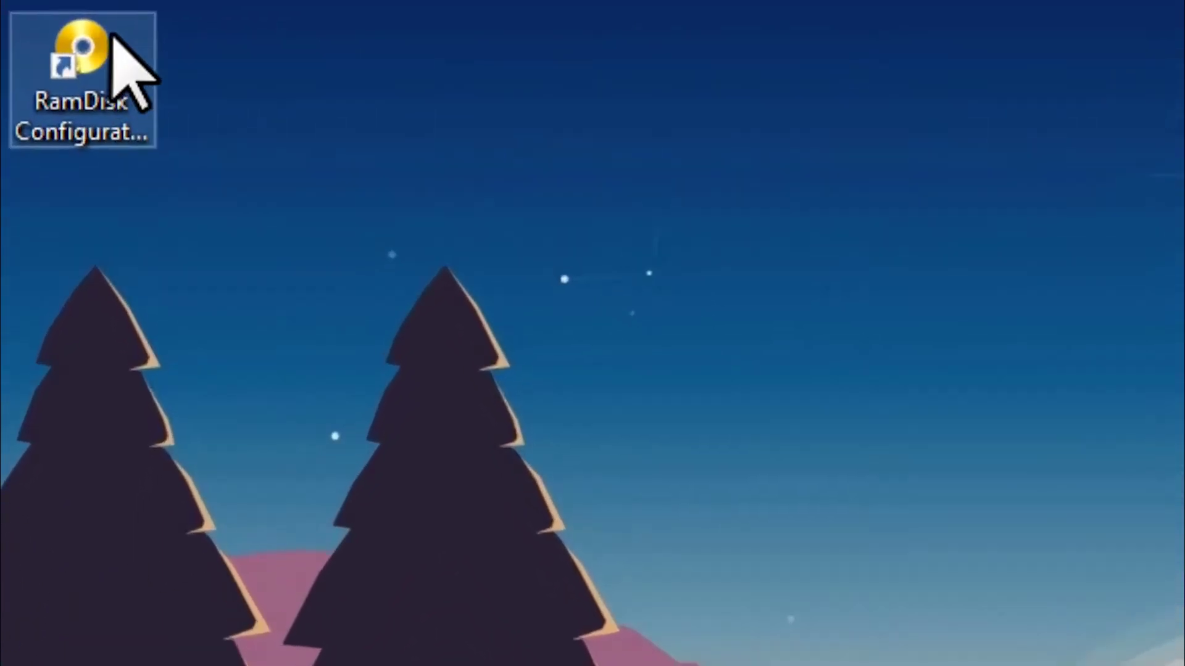
click(110, 17)
double_click(113, 37)
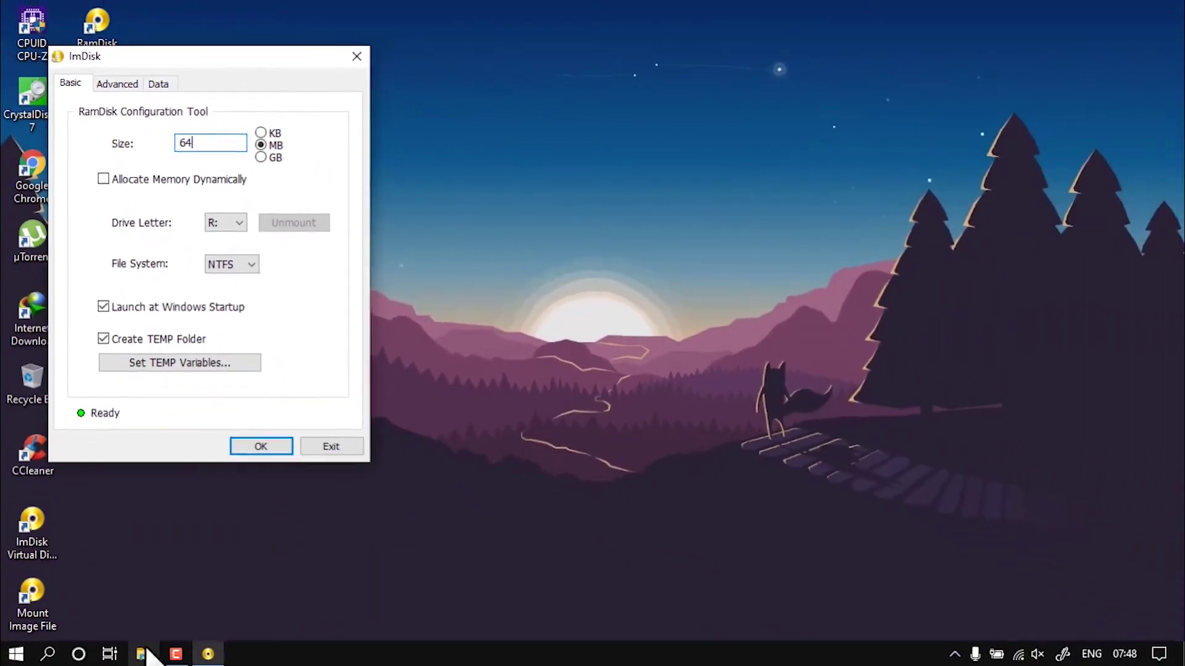
click(143, 653)
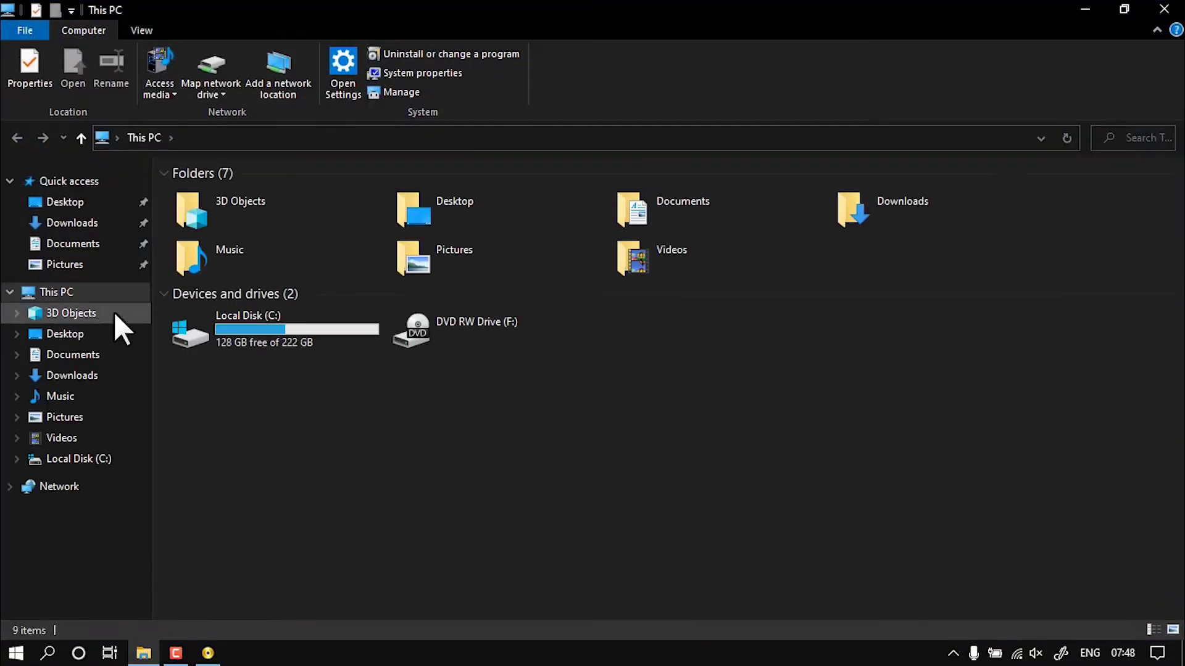
right_click(112, 293)
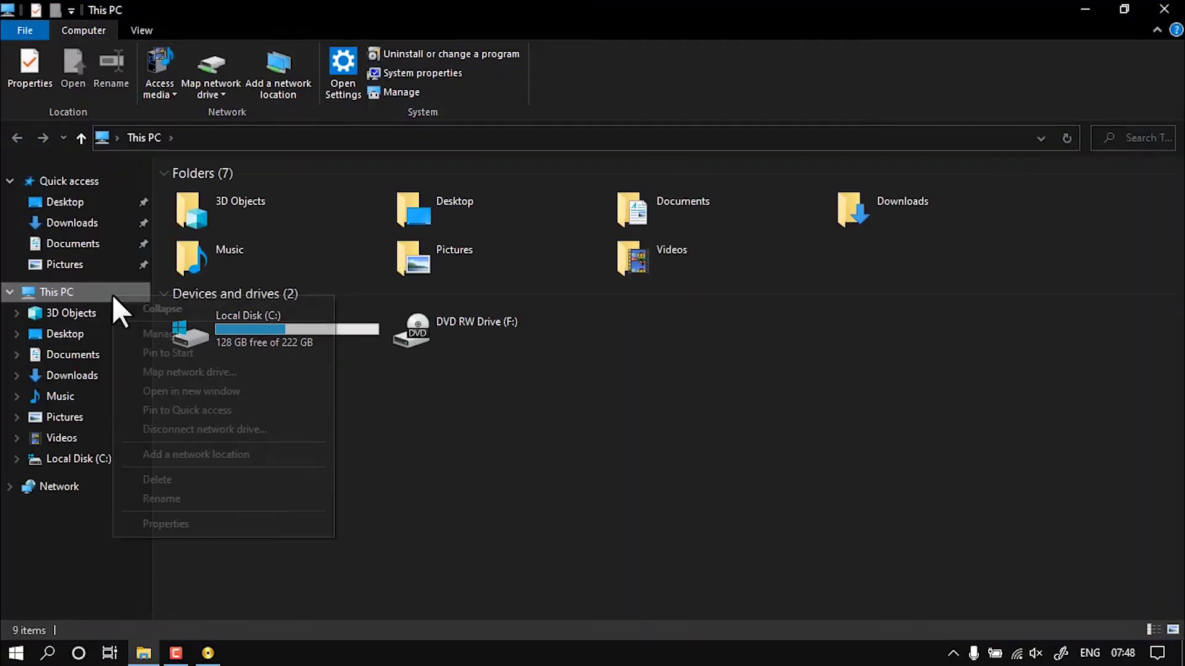
click(143, 519)
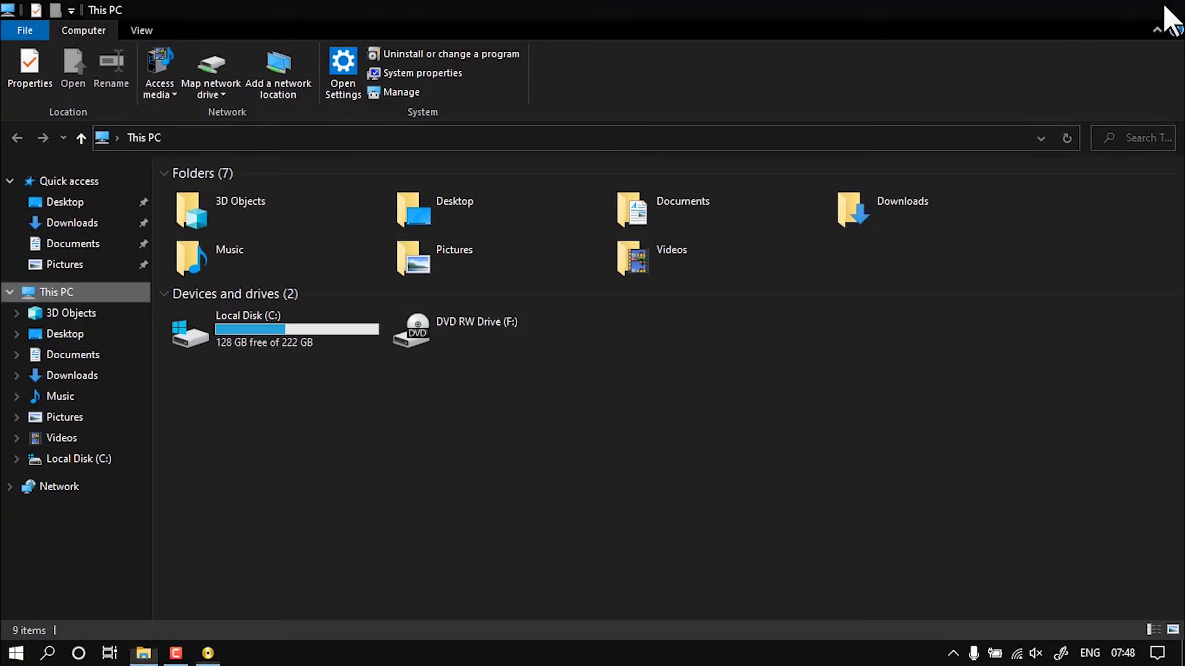
click(1164, 10)
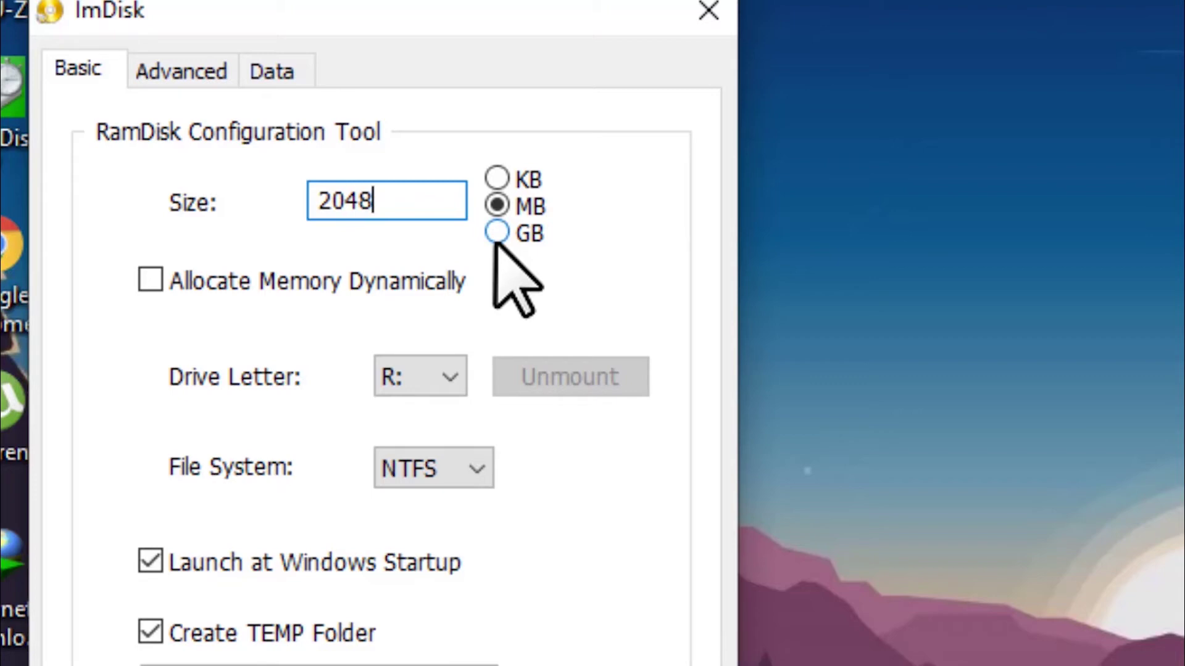
Step: Set the RAM disk to 2 GB on R: with NTFS, disable startup launch, and mount it
click(497, 233)
drag(376, 200, 338, 222)
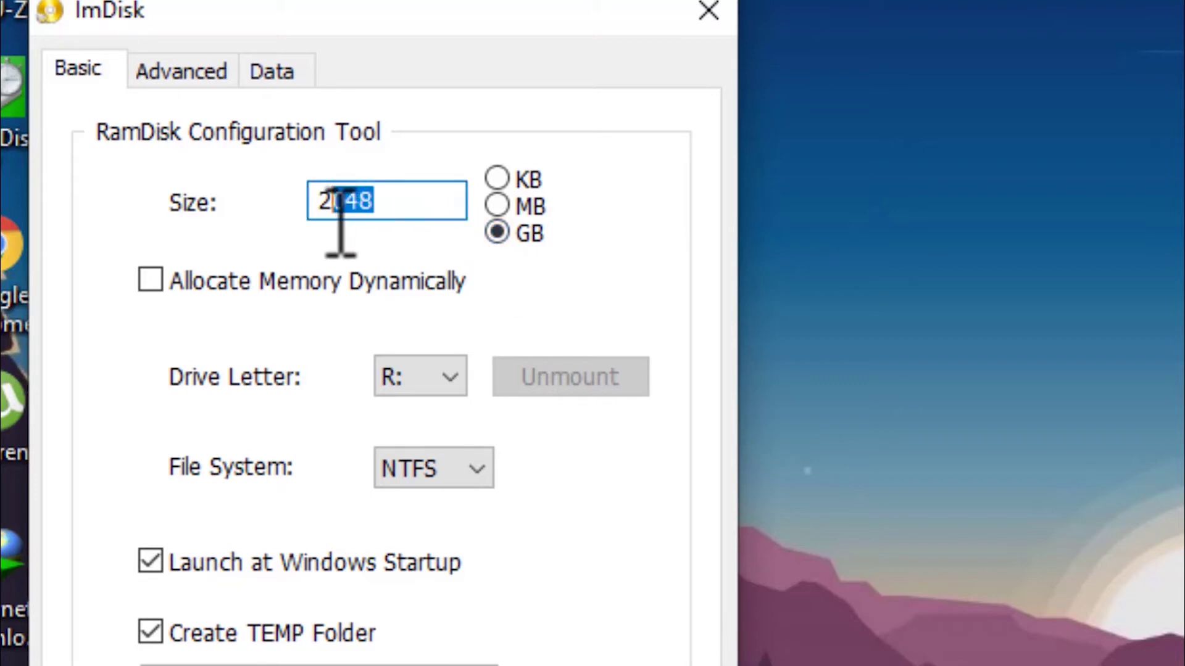
key(BackSpace)
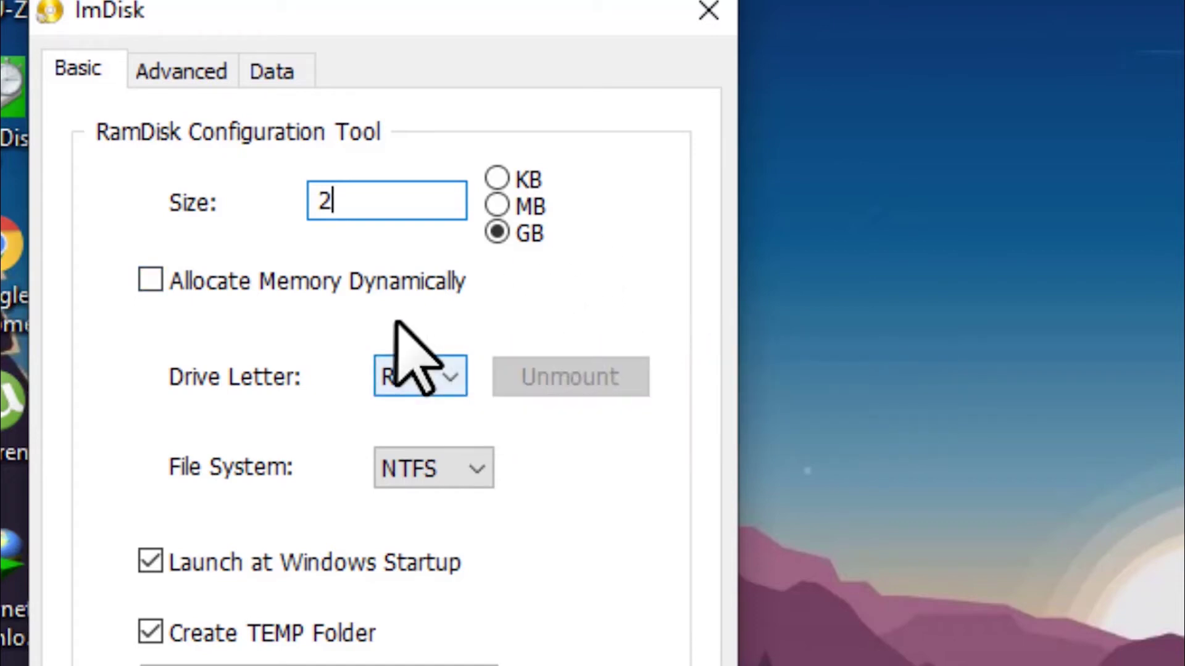
mouse_move(435, 443)
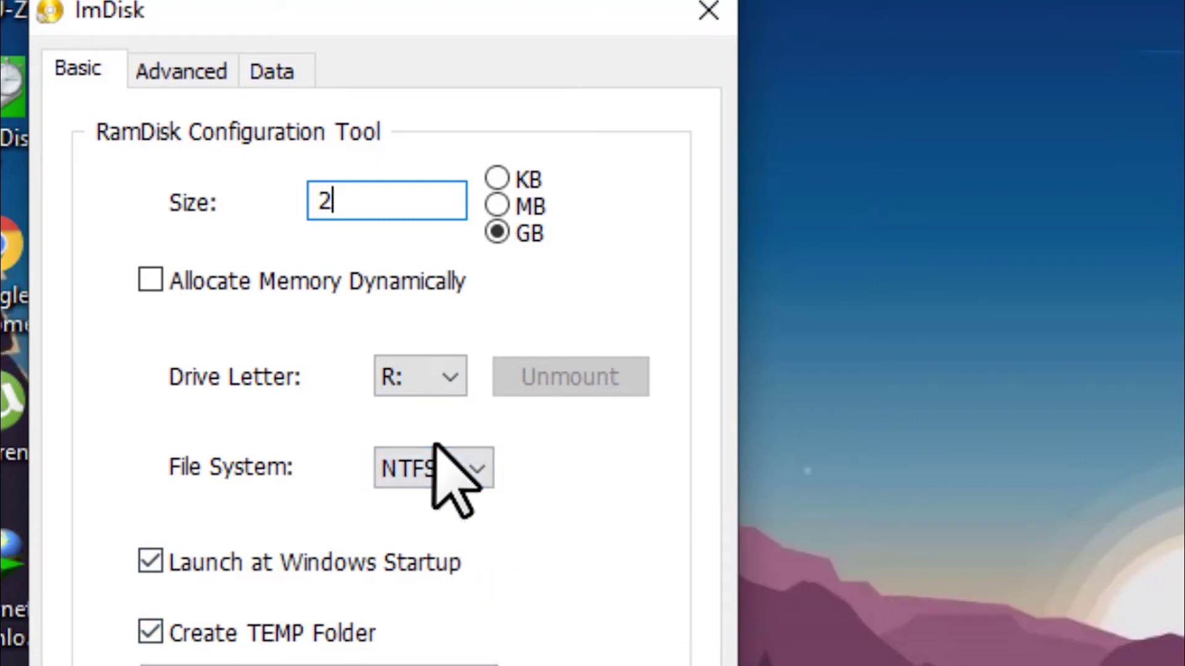
click(206, 69)
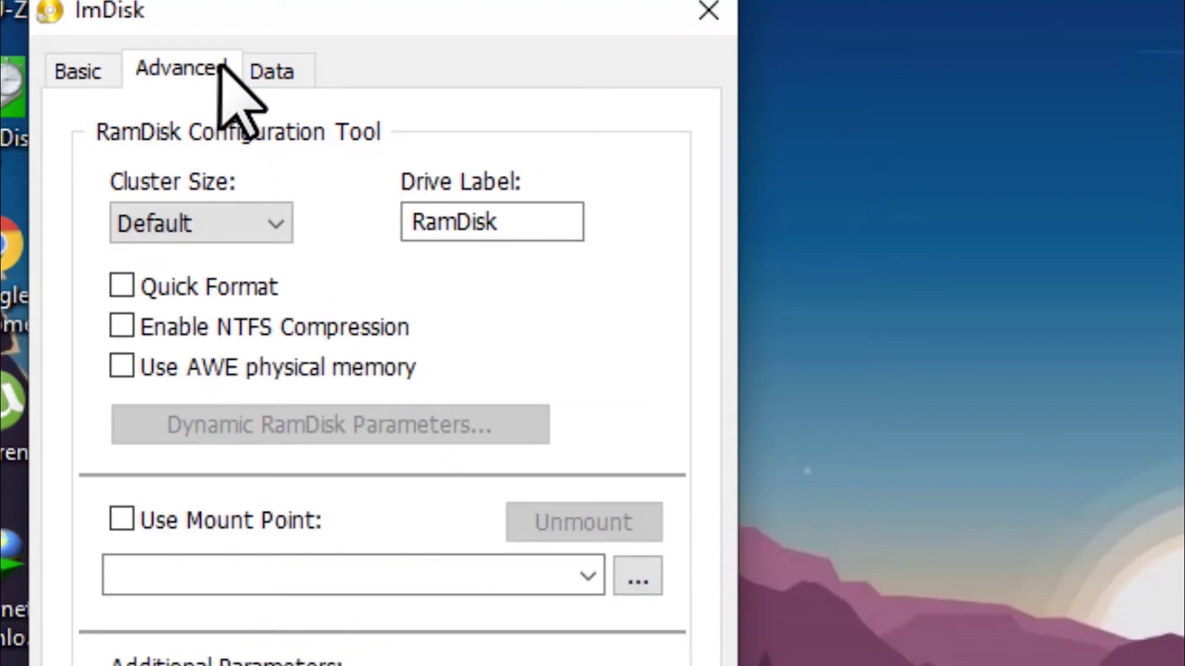
click(267, 70)
click(102, 77)
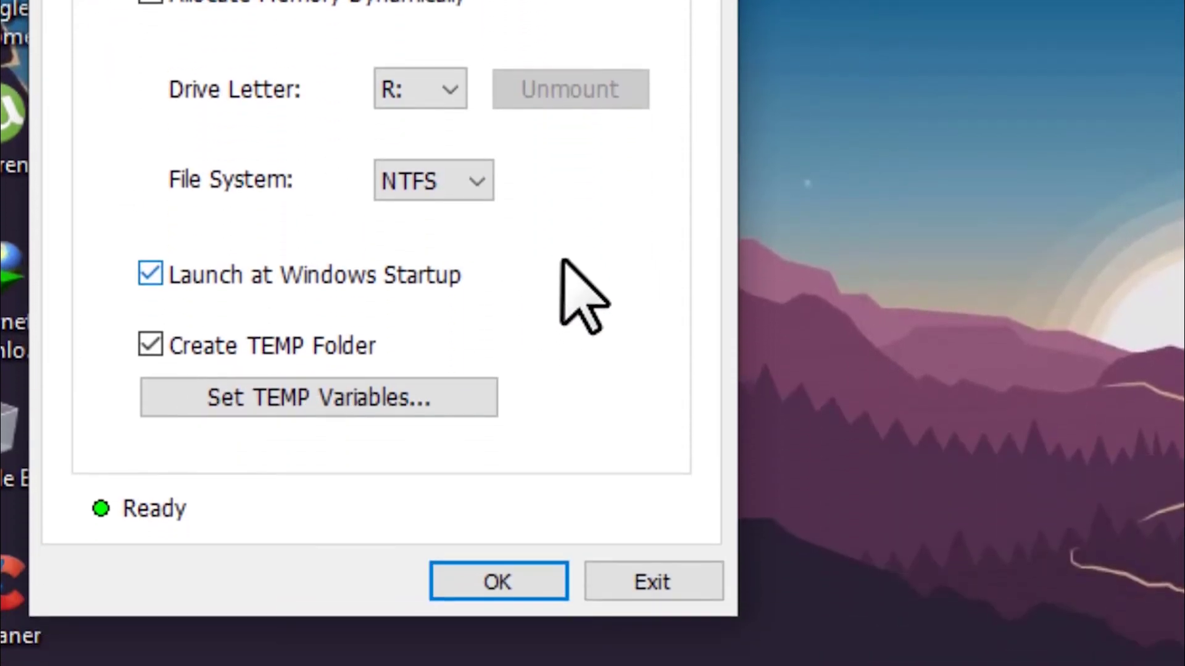
key(alt+l)
click(498, 661)
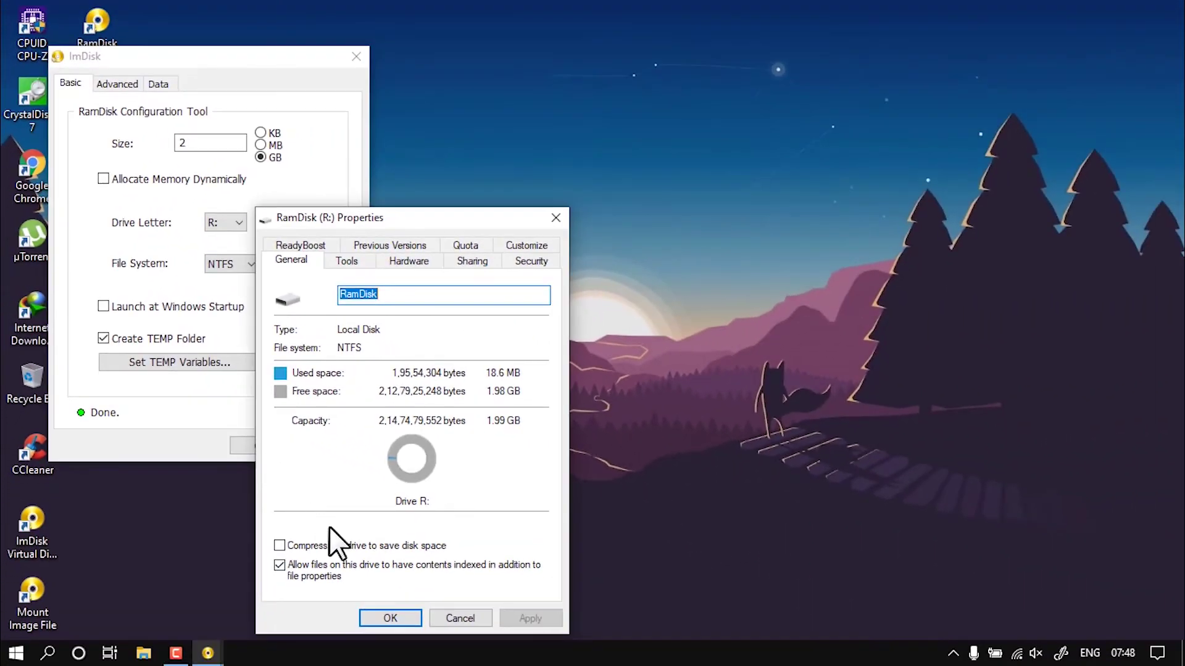
Step: Close the ImDisk dialogs and check the new empty RamDisk (R:) drive in File Explorer
click(389, 617)
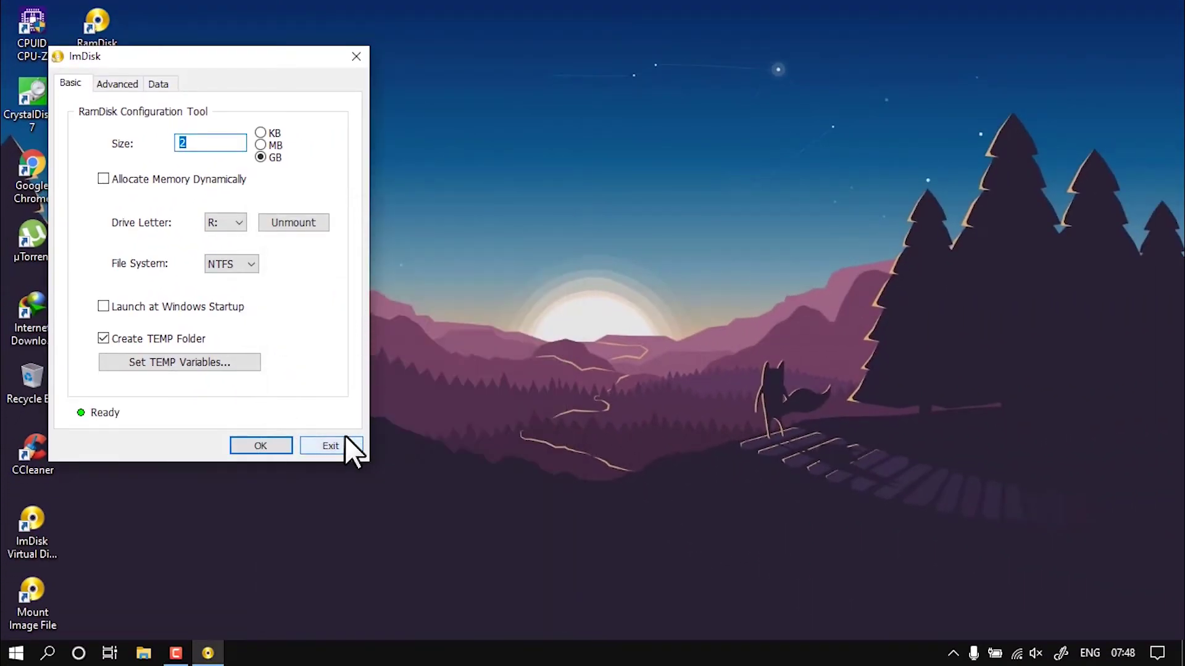
click(331, 445)
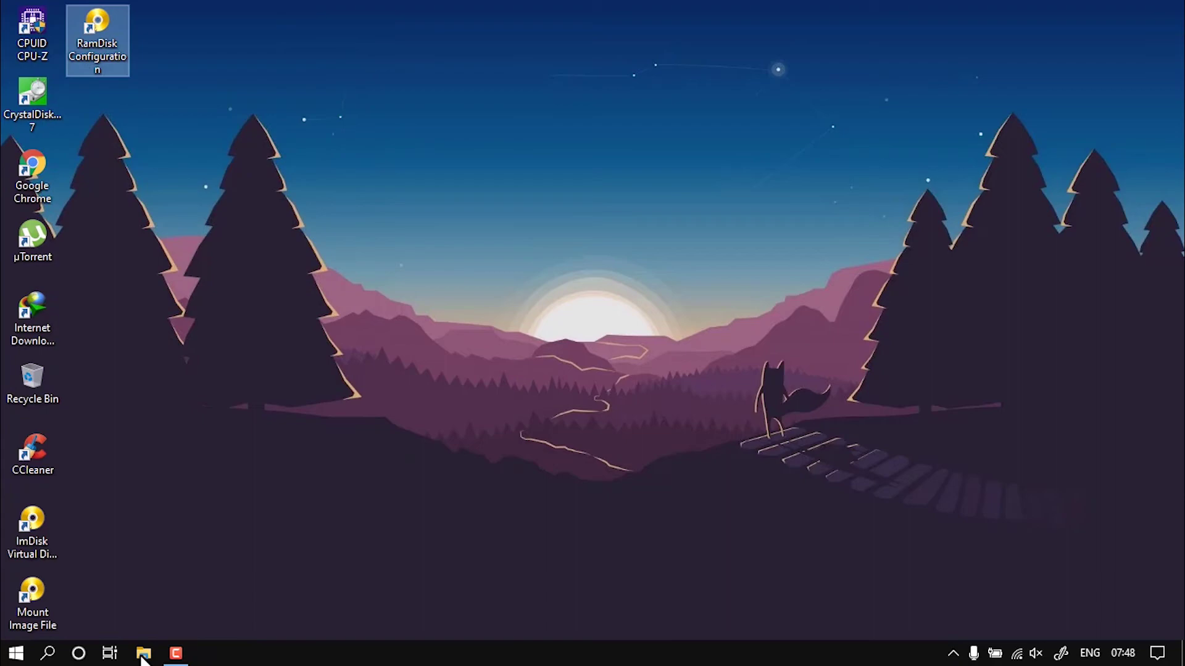
click(143, 655)
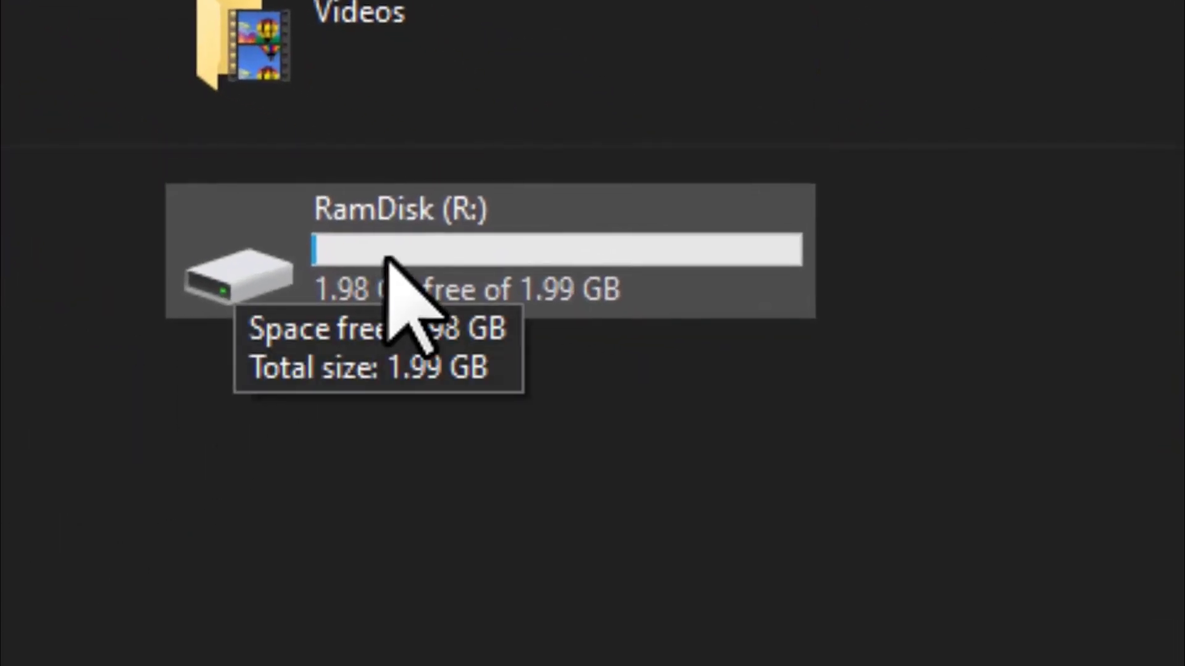
double_click(389, 258)
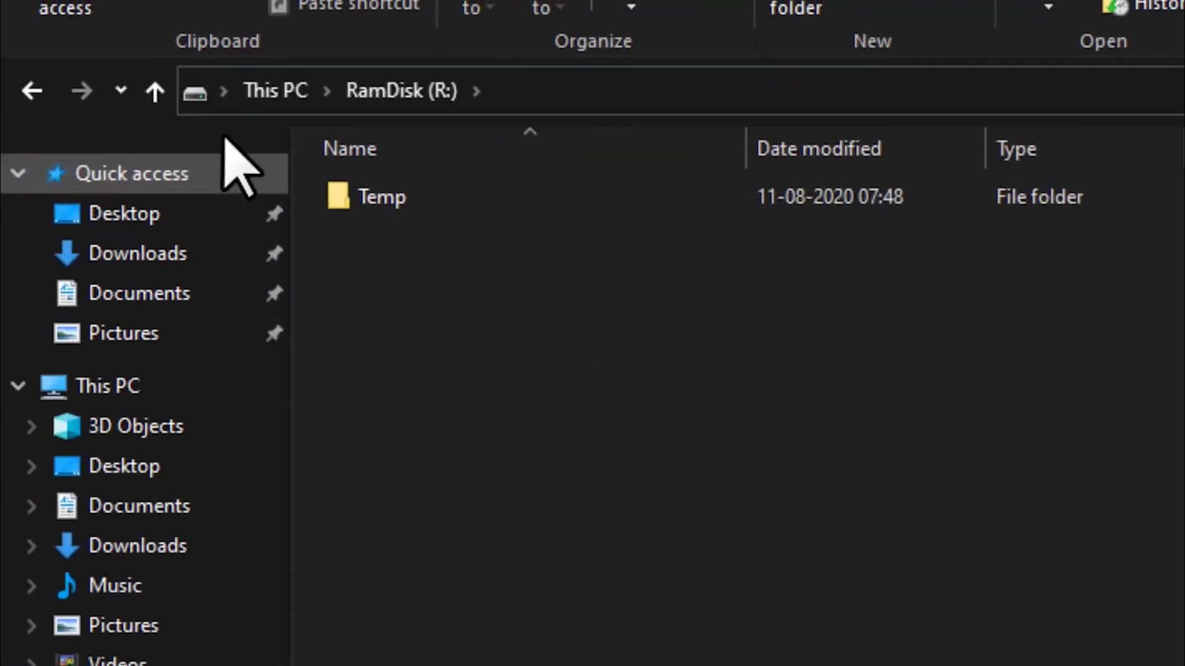
click(25, 75)
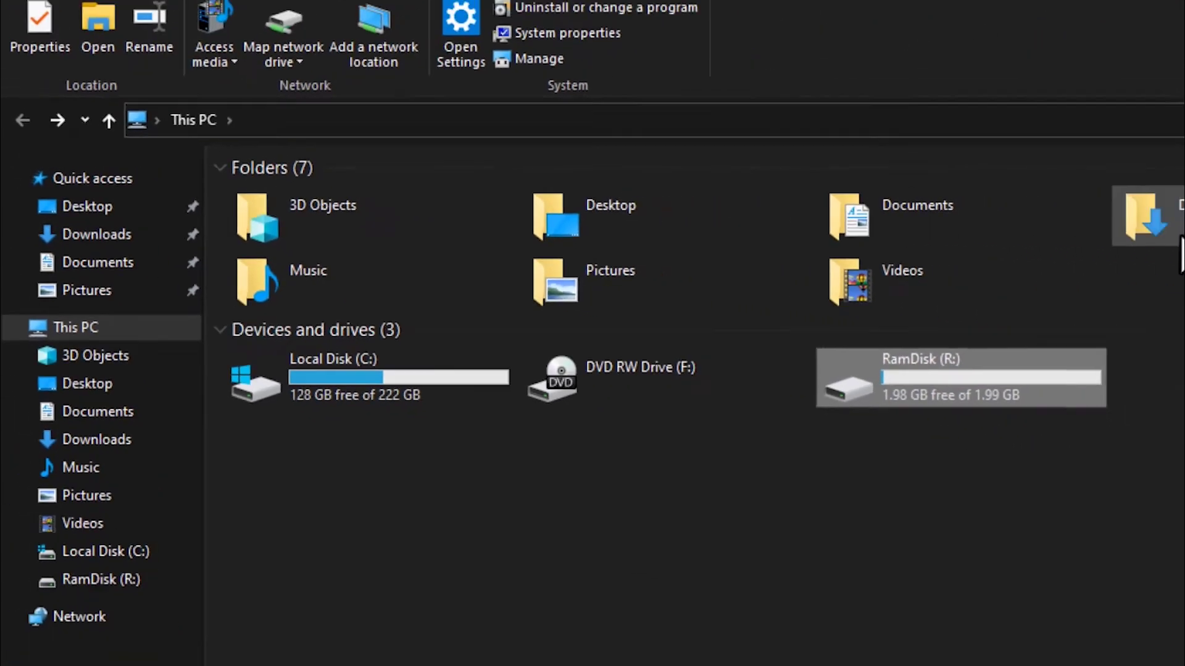
Step: Copy the RAM-Disk folder from Downloads and paste it onto RamDisk (R:)
double_click(885, 241)
click(305, 236)
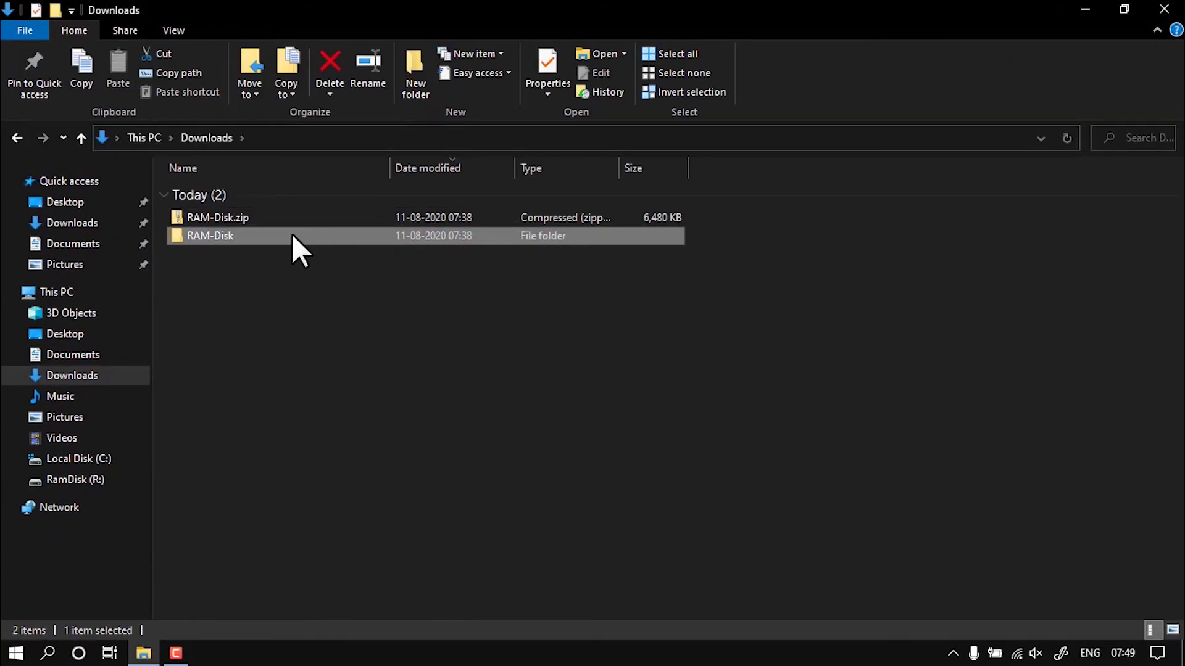
right_click(272, 234)
click(313, 540)
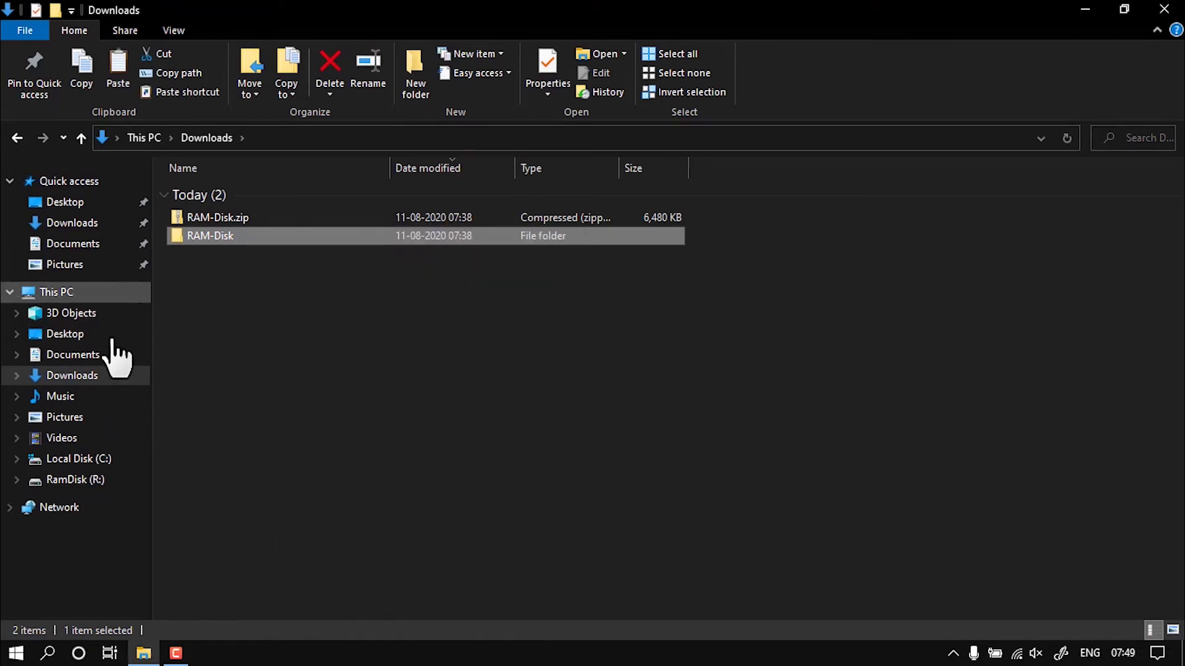
click(69, 295)
double_click(650, 338)
right_click(469, 284)
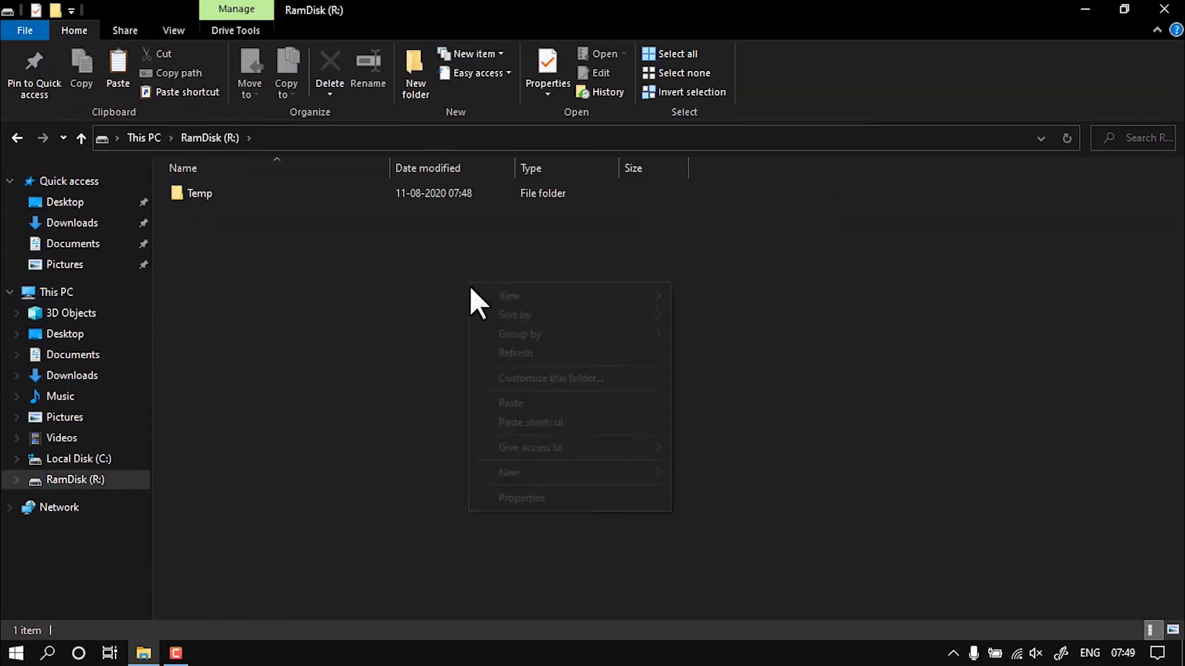
click(511, 403)
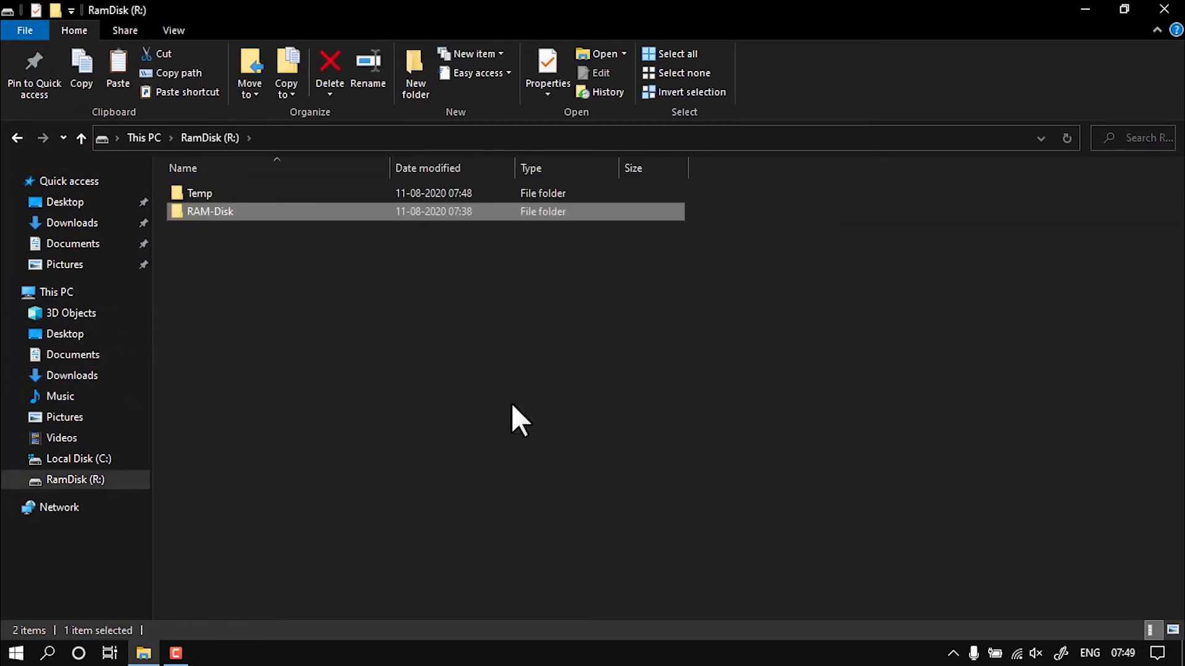
click(17, 138)
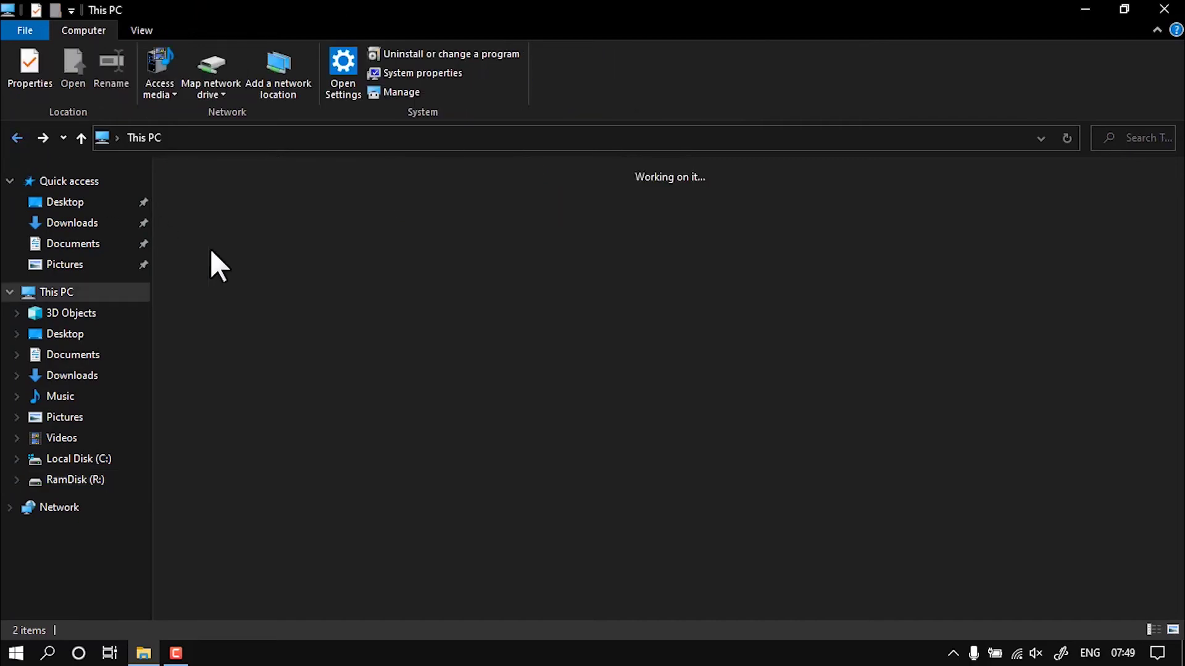
Step: Run all CrystalDiskMark tests on RamDisk (R:), getting 2922.94 MB/s read and 5381.08 MB/s write
click(1164, 10)
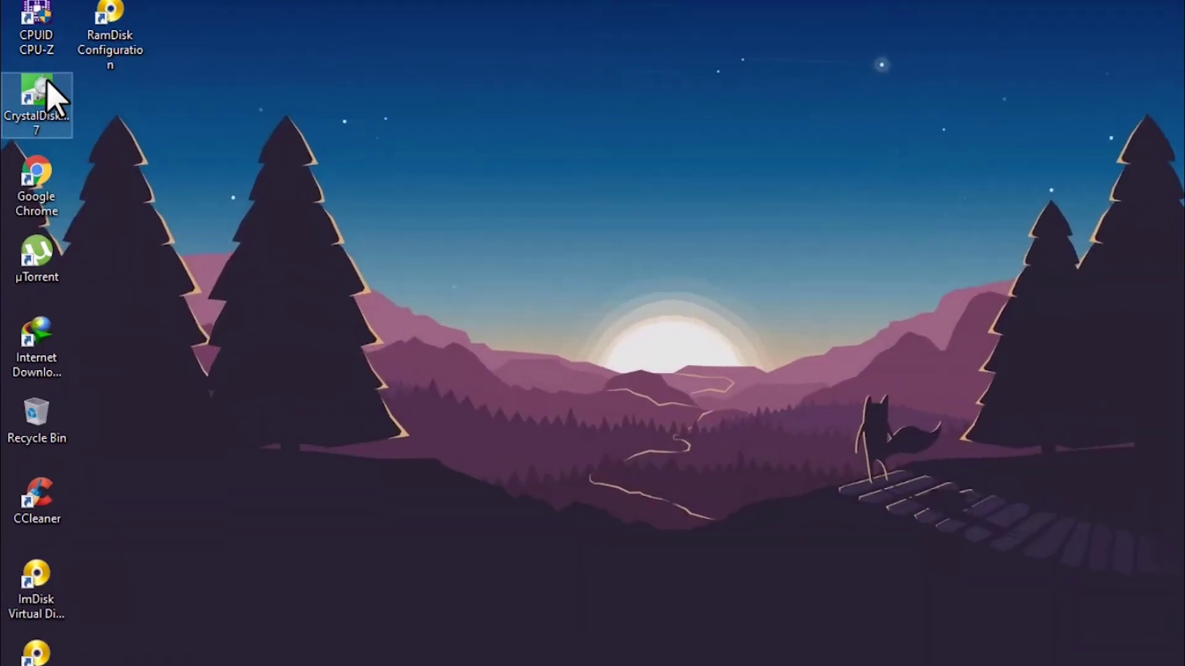
double_click(34, 86)
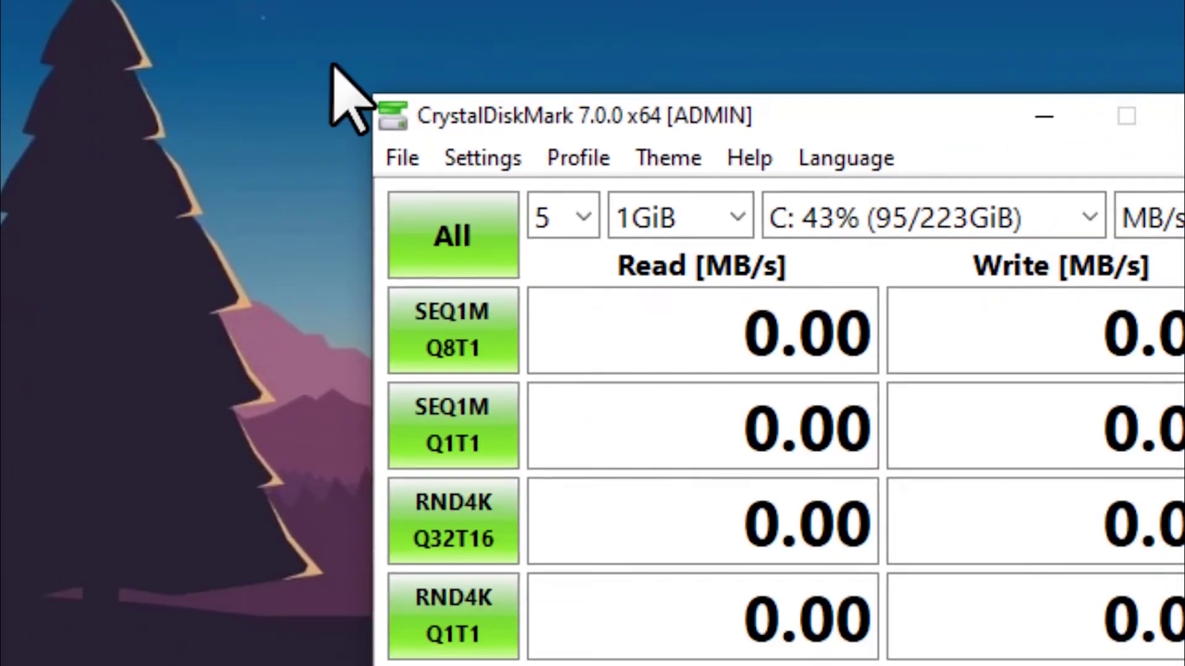
click(1031, 225)
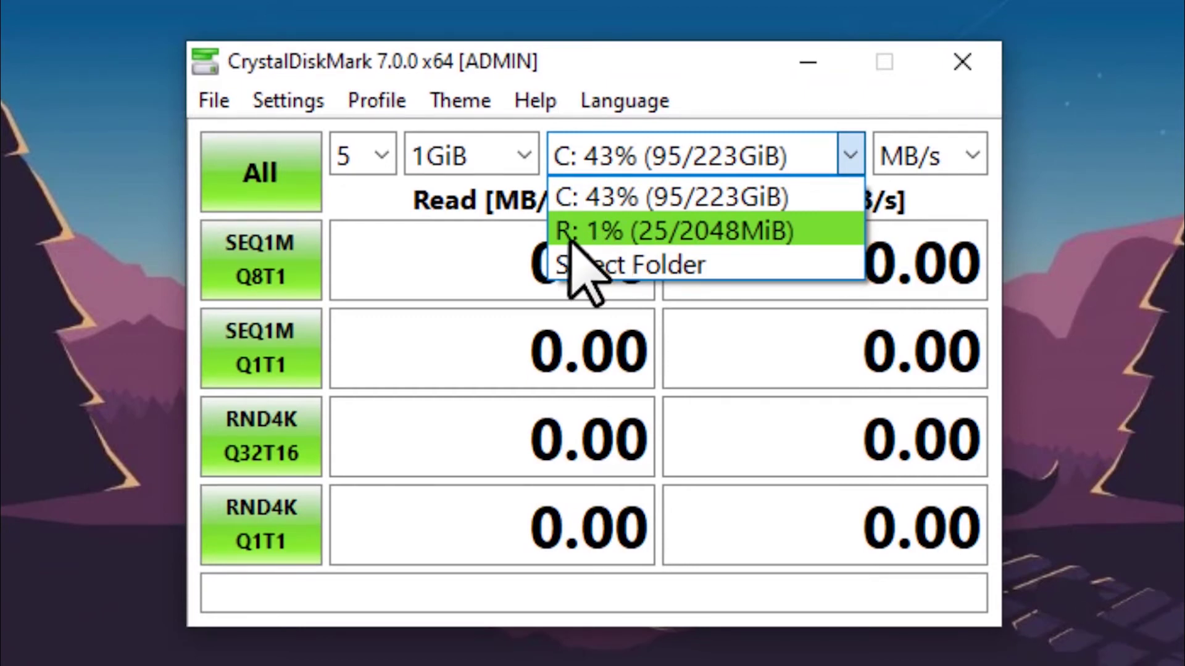
click(710, 235)
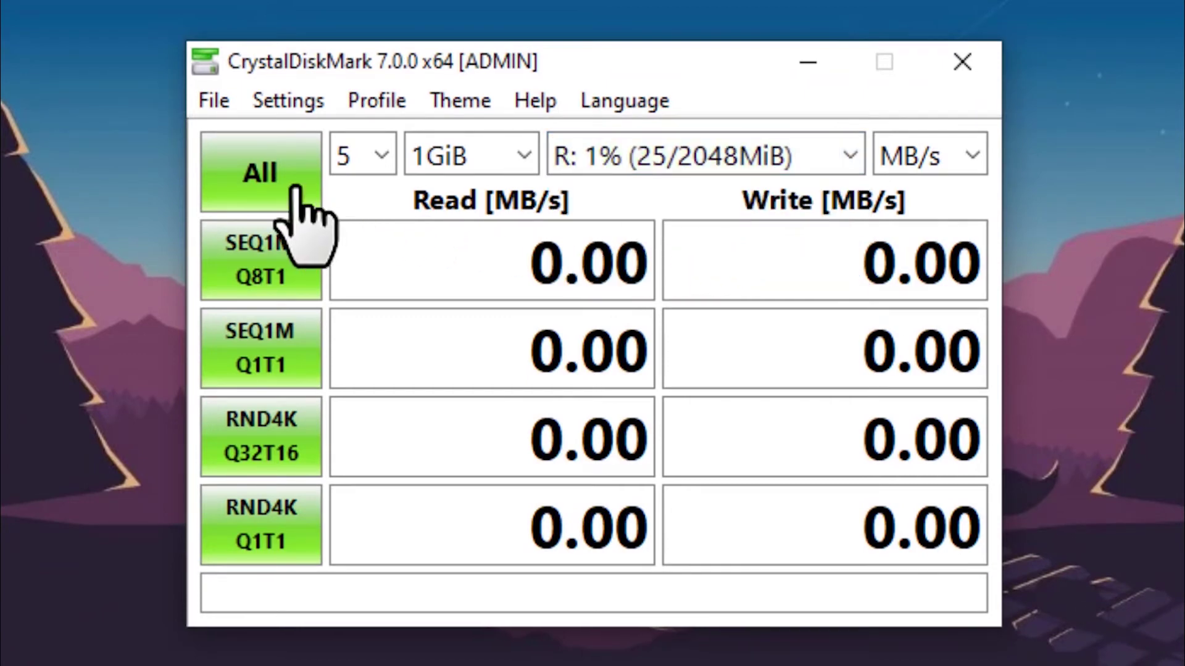
click(265, 185)
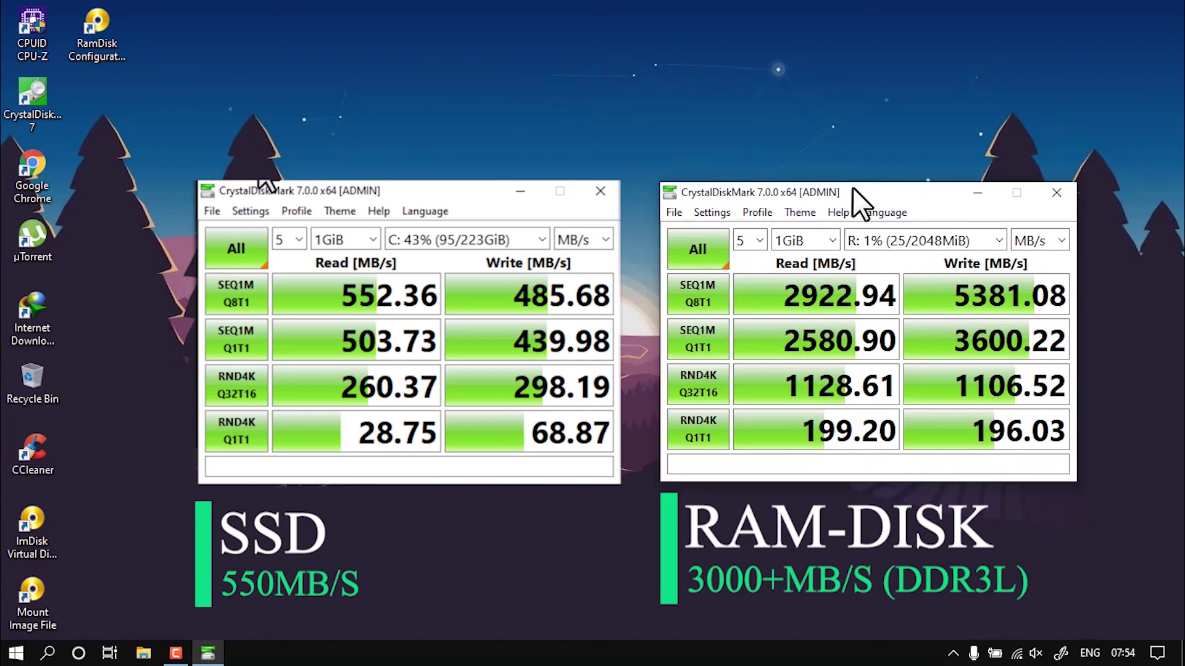
click(1056, 193)
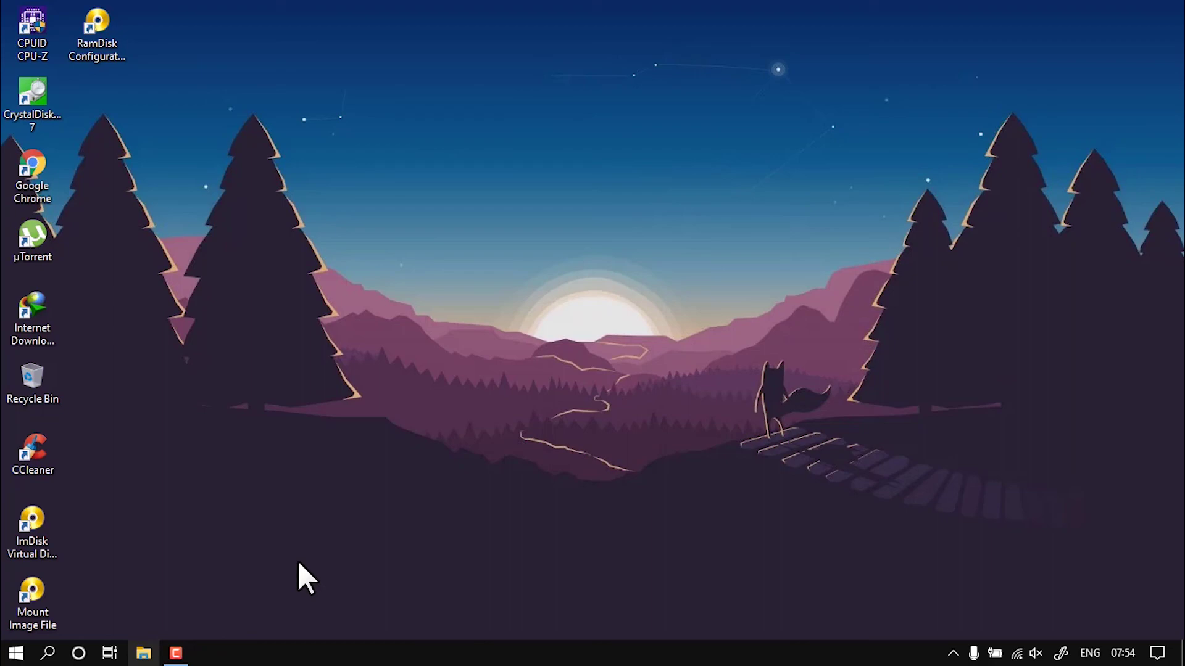
Step: Unmount the R: RAM disk from RamDisk Configuration without saving it as an image
key(super+e)
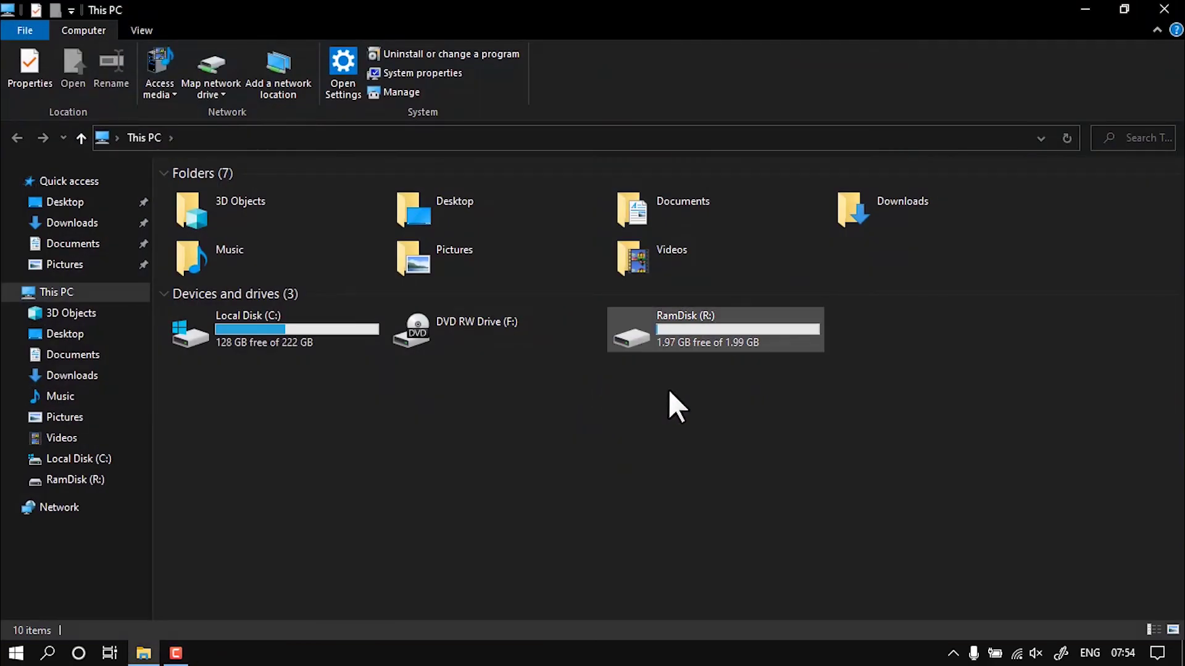
click(1163, 8)
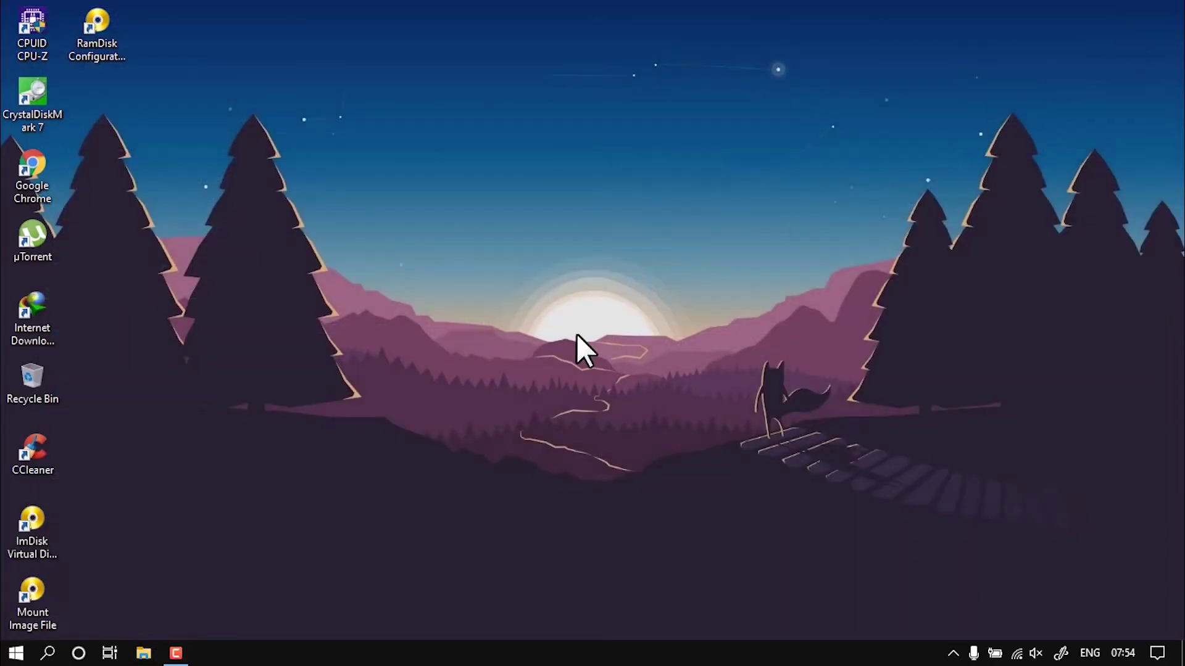
click(105, 13)
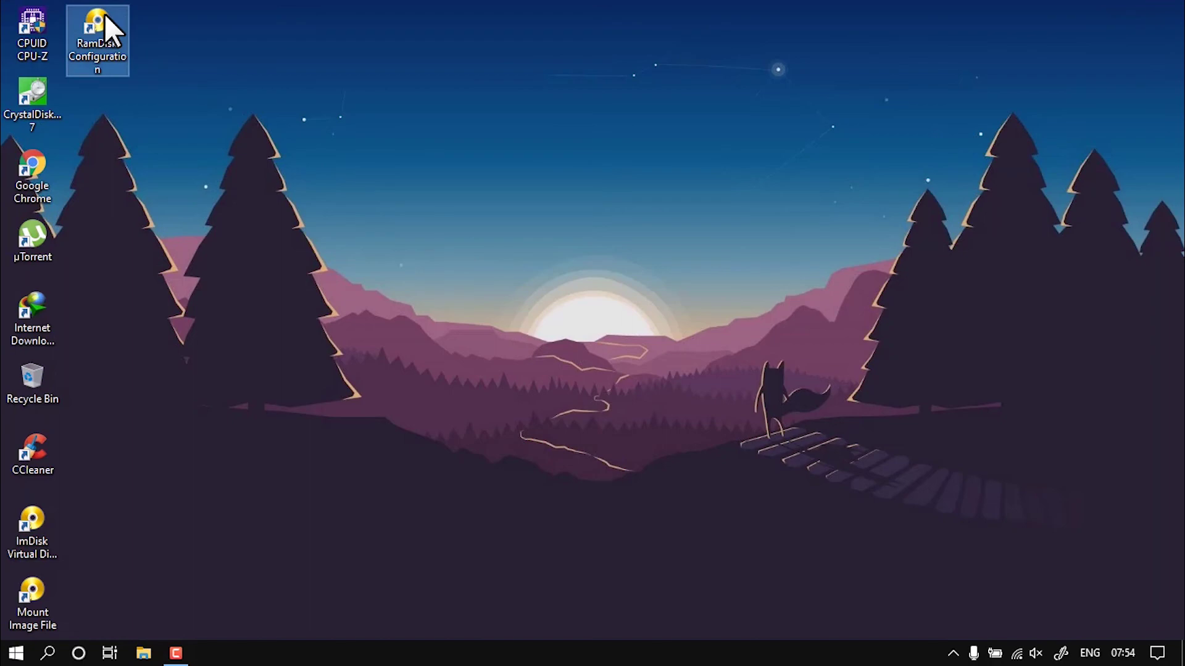
double_click(105, 14)
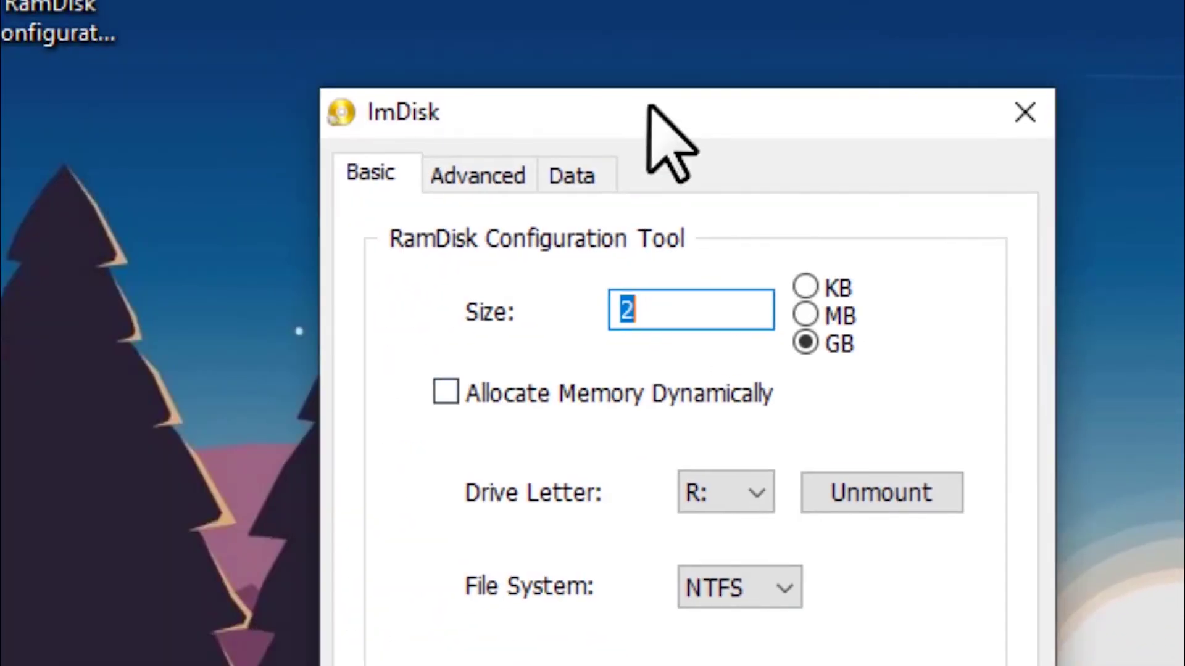
click(890, 499)
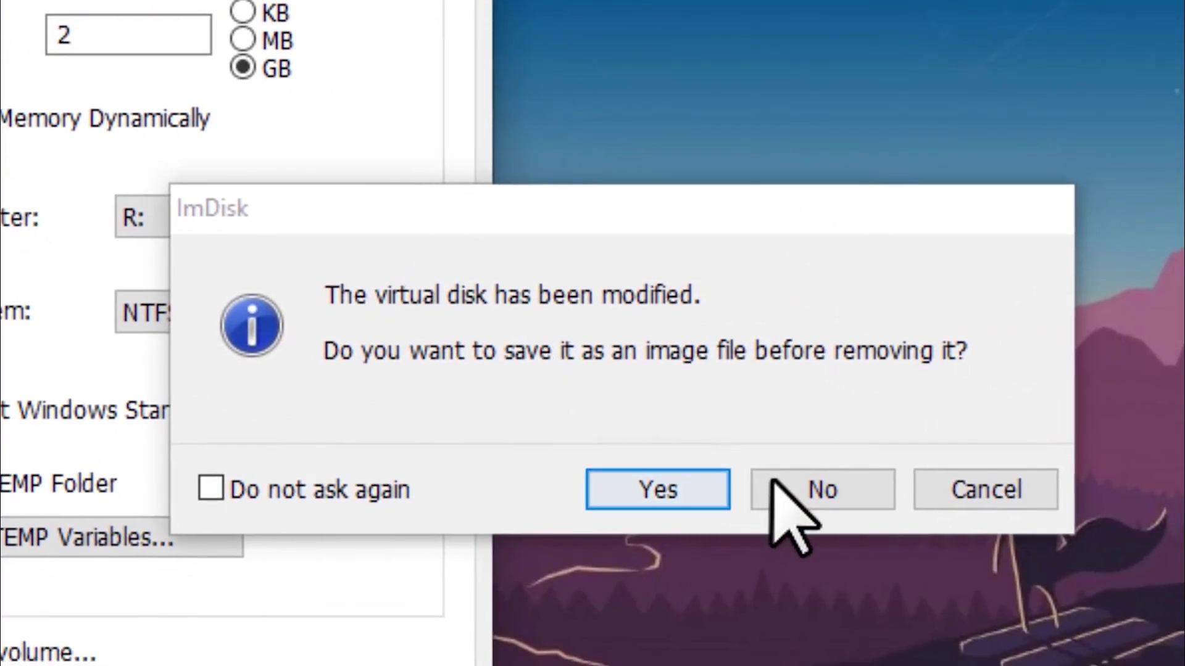
click(775, 485)
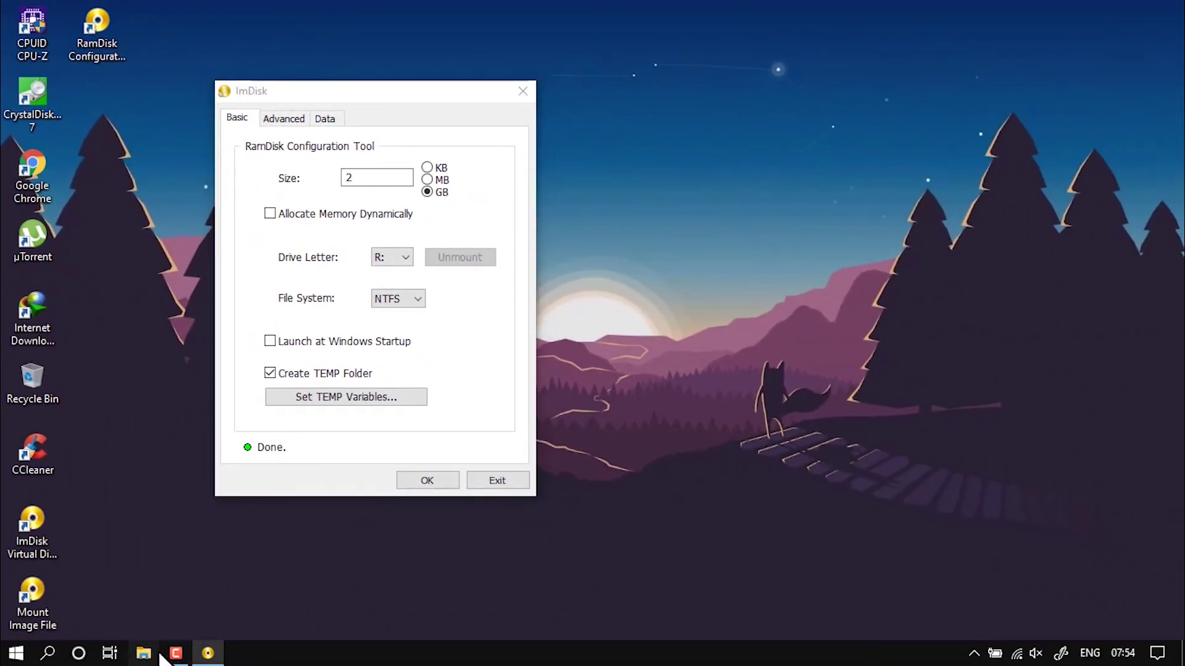
Step: Confirm R: is gone from This PC, then exit the RamDisk Configuration tool
click(153, 654)
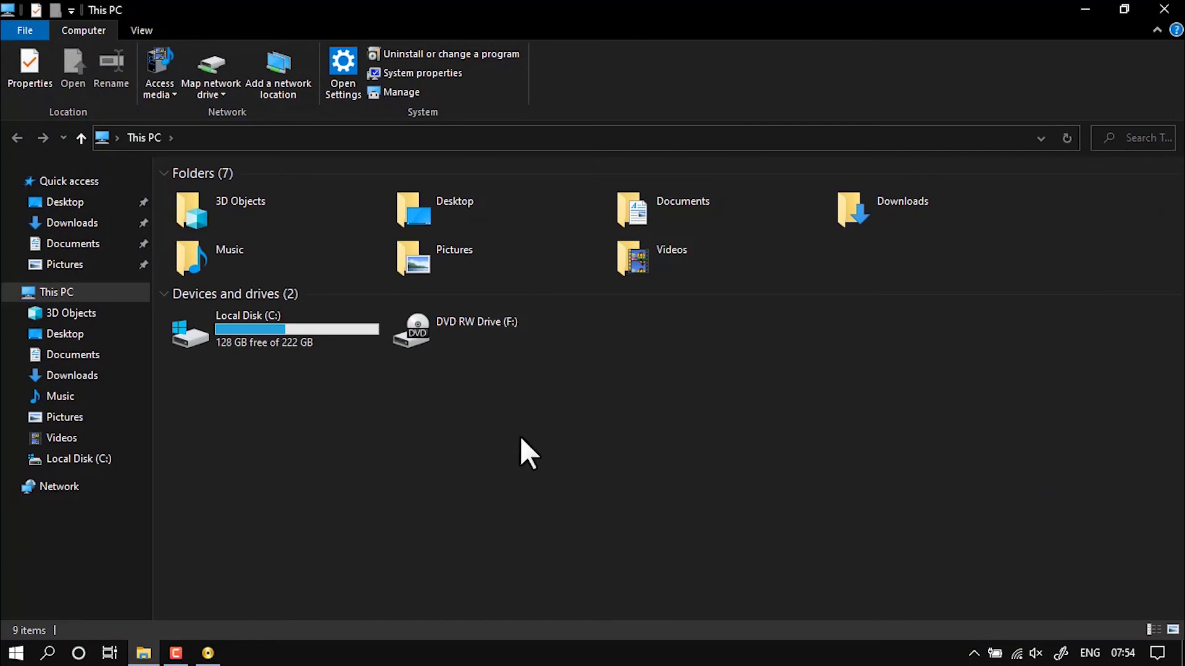
click(1168, 13)
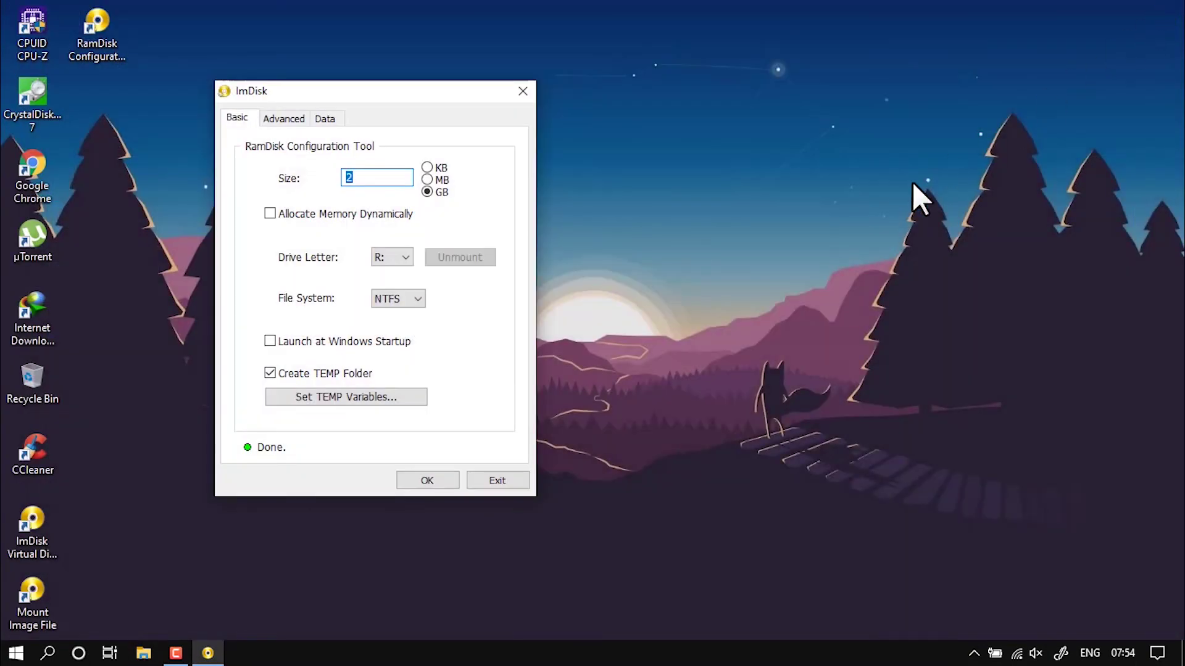
click(495, 479)
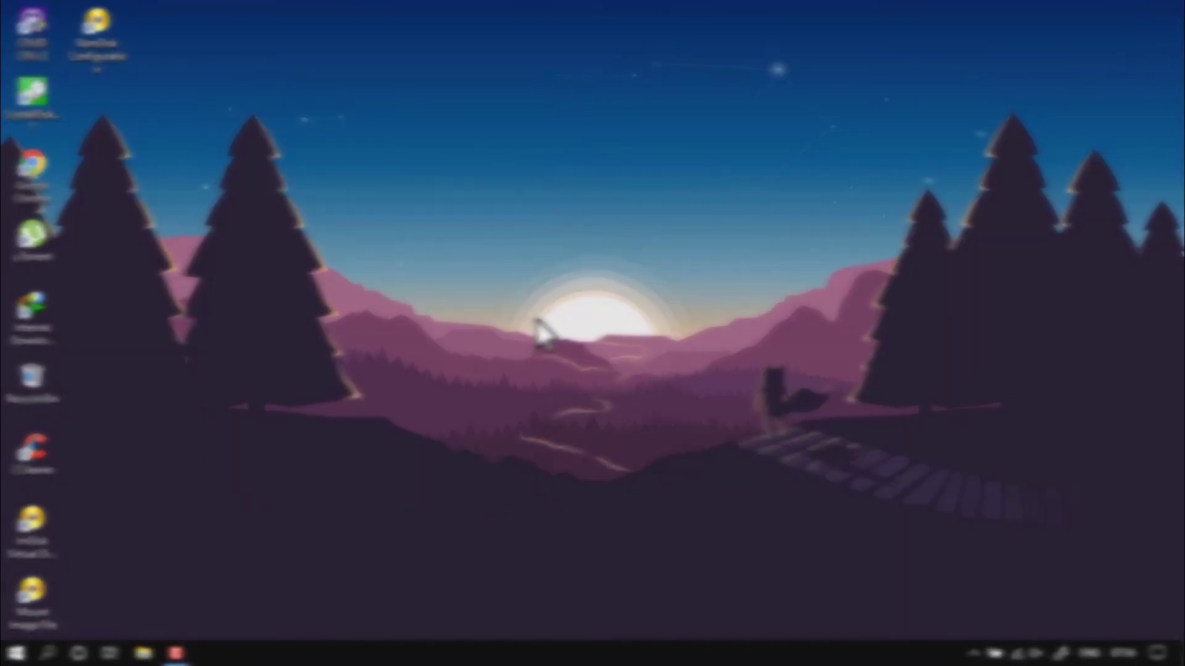